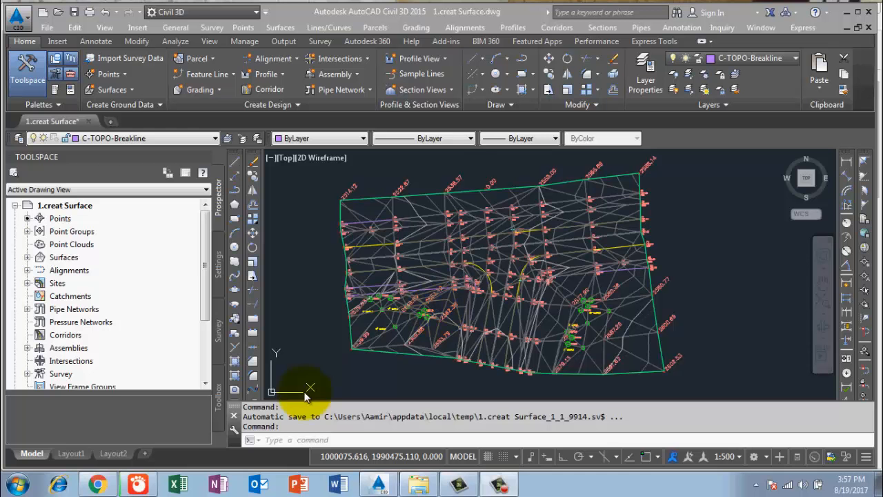
Switch to Chrome and look over the YouTube channel's home page
click(97, 485)
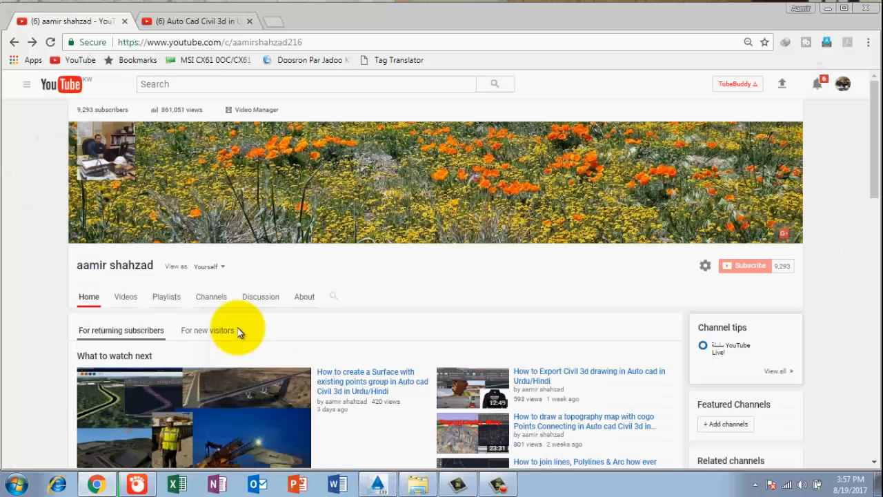
scroll(238, 333, down, 1)
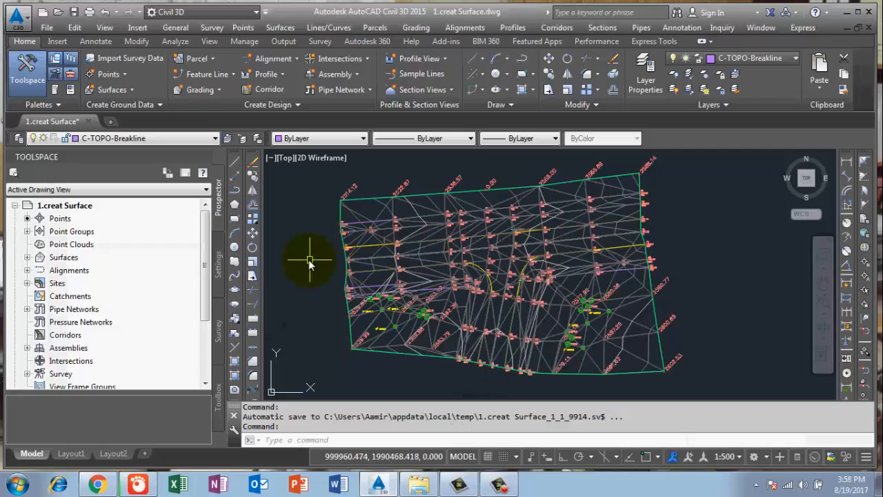
Switch back to Civil 3D and split the model space into two vertical viewports
click(269, 158)
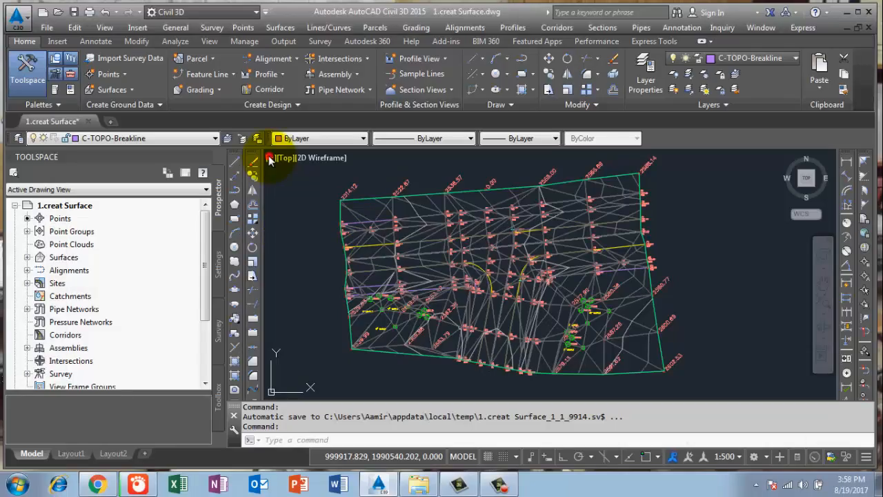
mouse_move(307, 192)
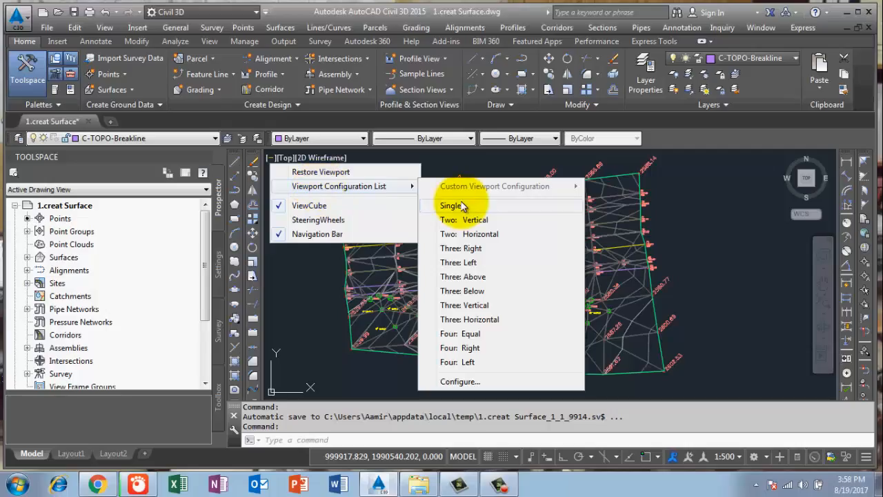
click(466, 223)
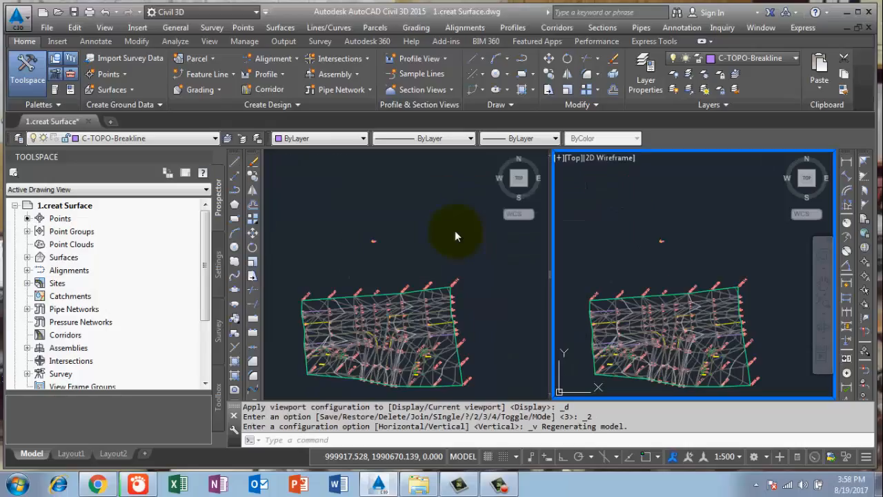
Set the visual style of the active viewport showing the surface to Shaded
mouse_move(627, 315)
middle_down()
mouse_move(631, 274)
mouse_move(697, 263)
middle_up()
scroll(631, 275, up, 5)
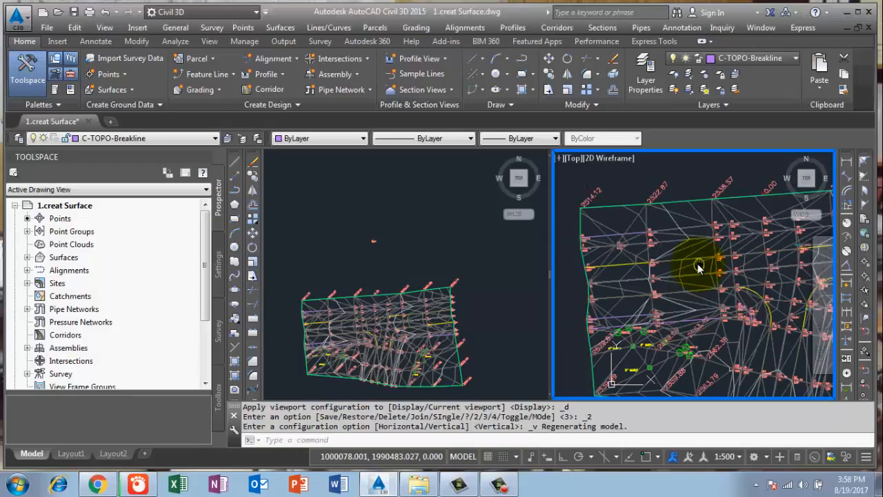
click(612, 160)
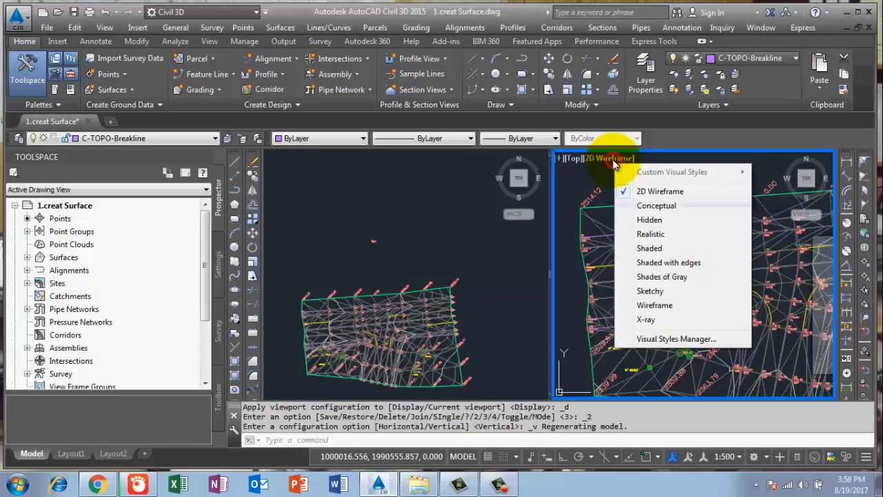
click(648, 249)
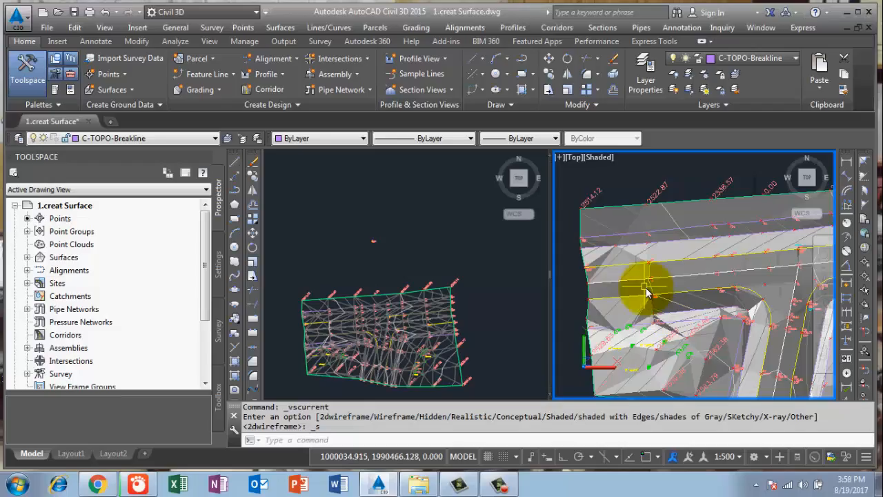
Activate the 2D Wireframe viewport and compare the western part of the surface with the shaded view
click(449, 248)
middle_drag(406, 271, 456, 291)
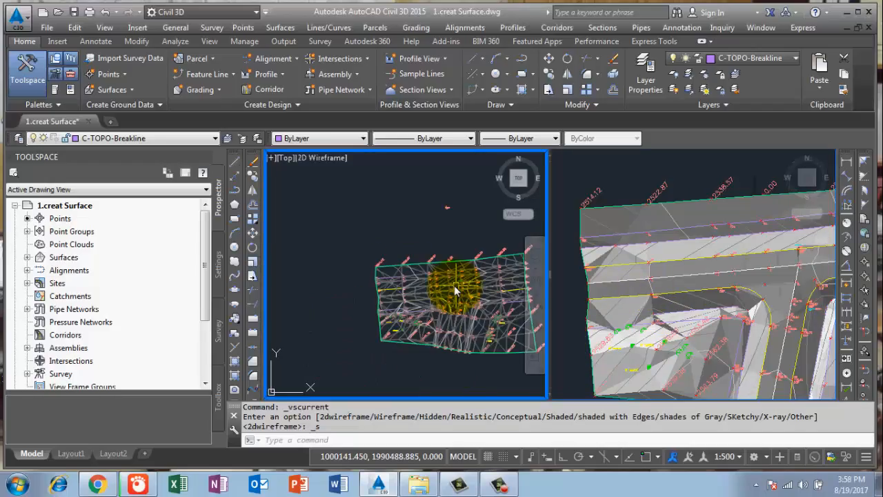
scroll(402, 296, up, 6)
mouse_move(402, 295)
middle_down()
mouse_move(461, 254)
mouse_move(498, 271)
middle_up()
scroll(453, 291, down, 3)
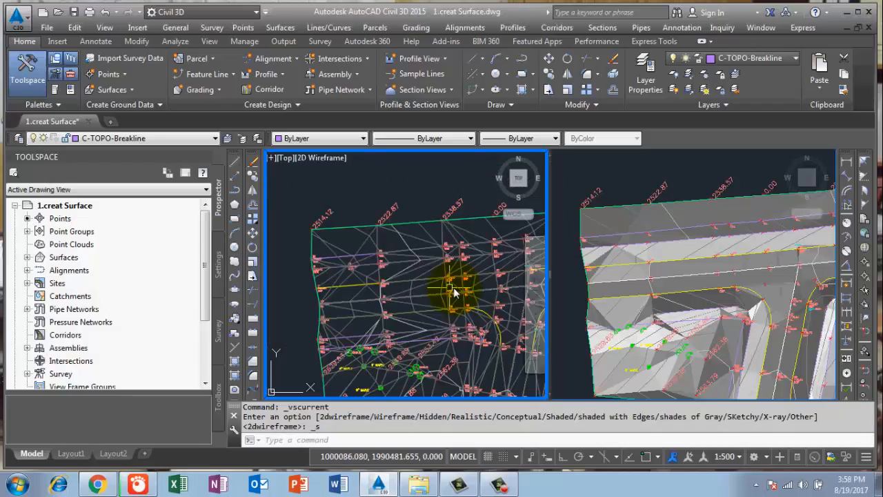
click(629, 269)
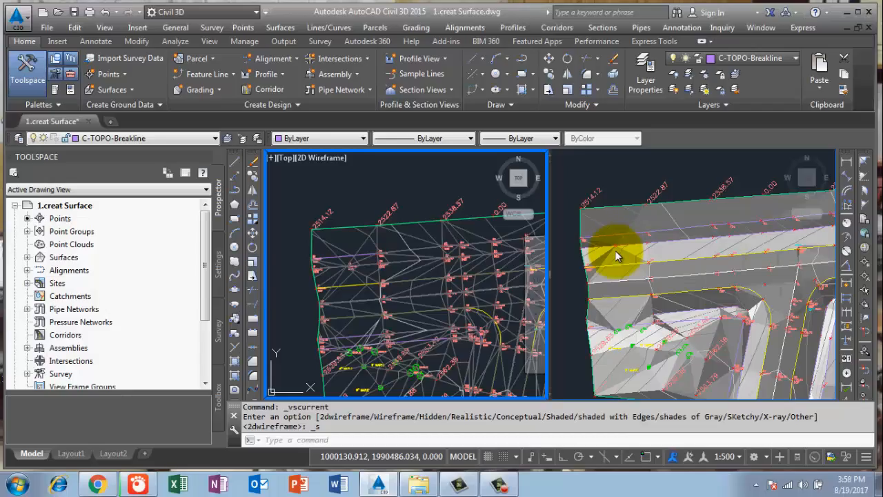
click(292, 304)
click(302, 316)
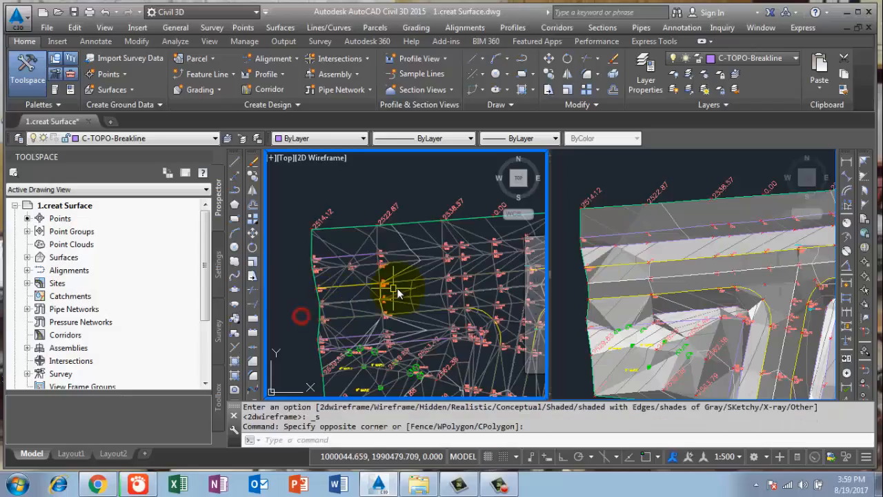
Examine the triangle lines between the EOP, CL and BOS points along the western stretch of the road
scroll(397, 293, up, 5)
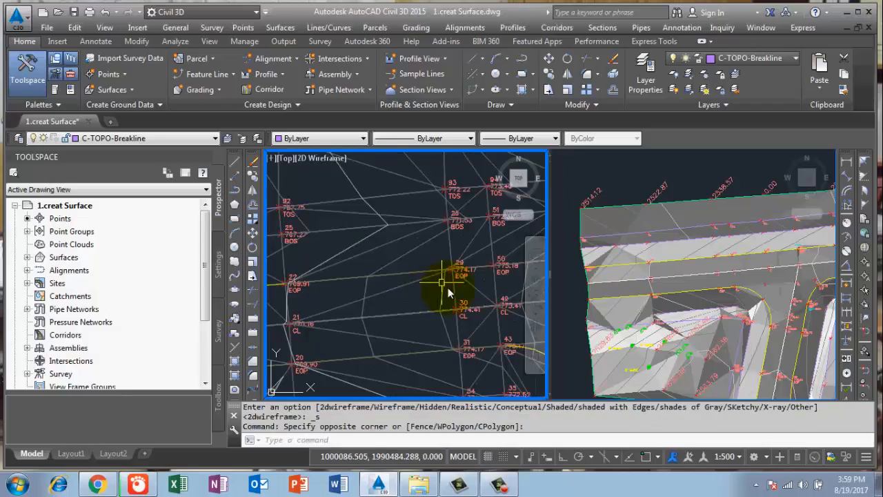
middle_drag(442, 284, 465, 291)
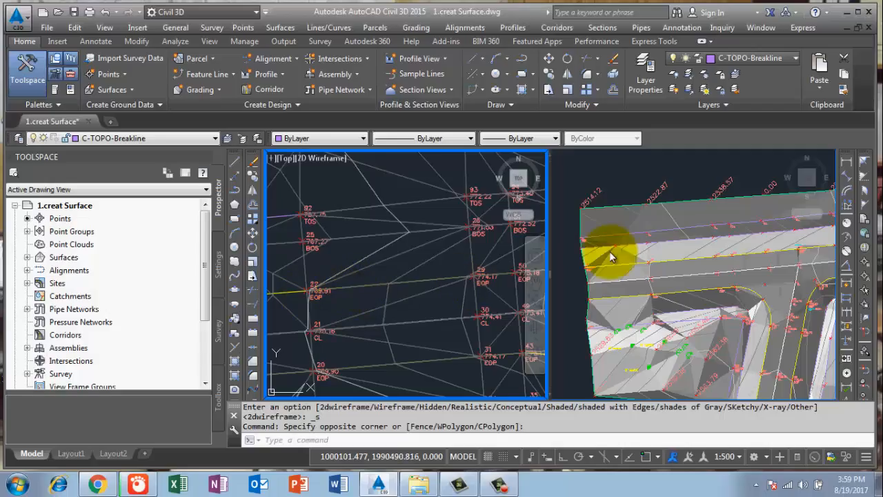
middle_drag(377, 312, 506, 305)
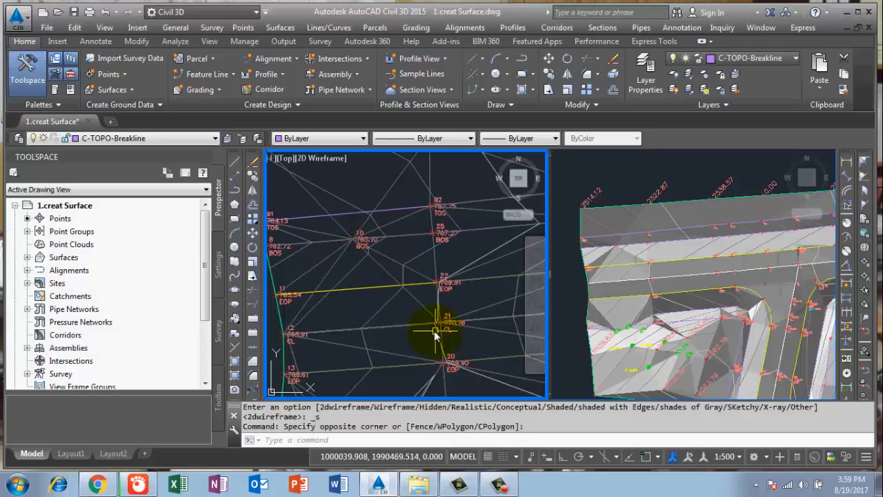
middle_drag(435, 334, 420, 248)
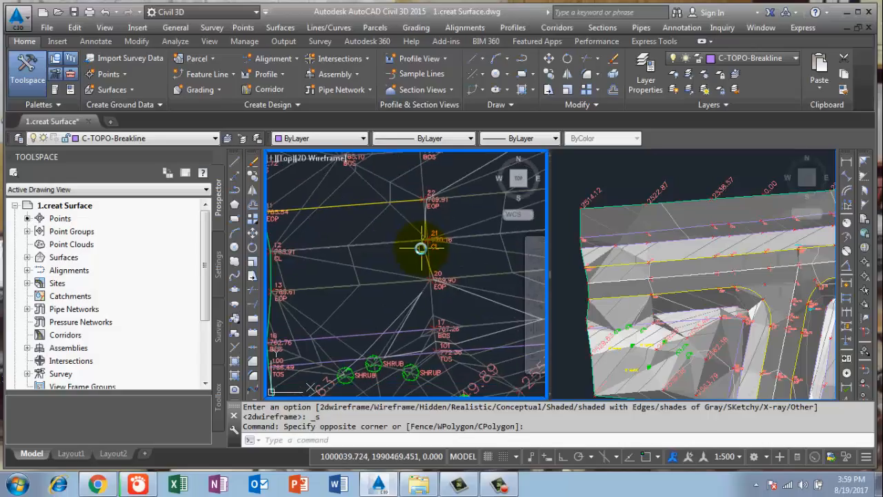
scroll(453, 278, down, 3)
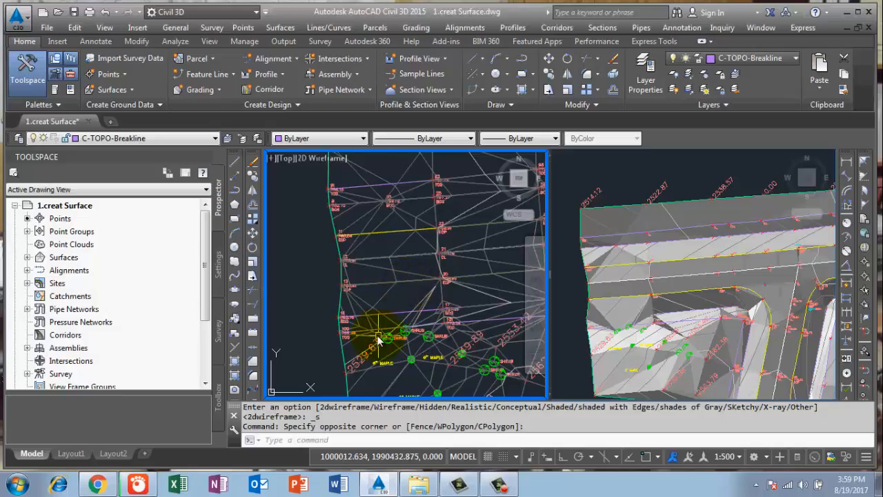
scroll(373, 331, down, 4)
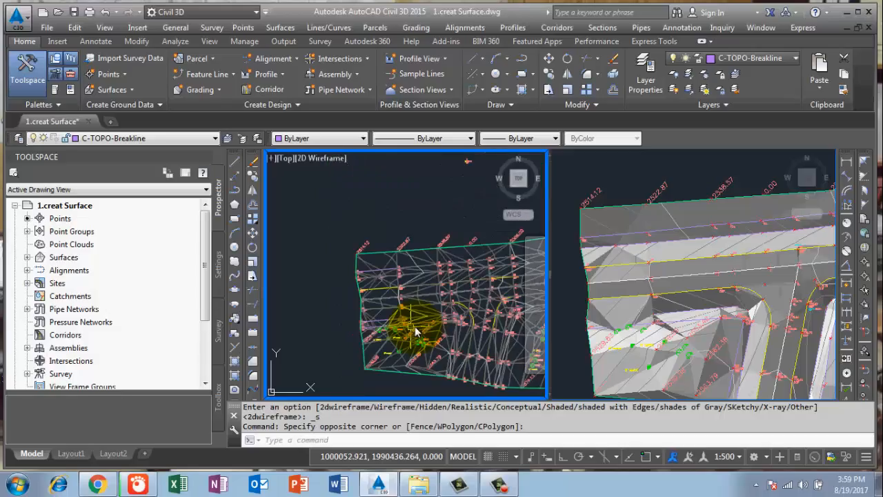
scroll(375, 320, up, 2)
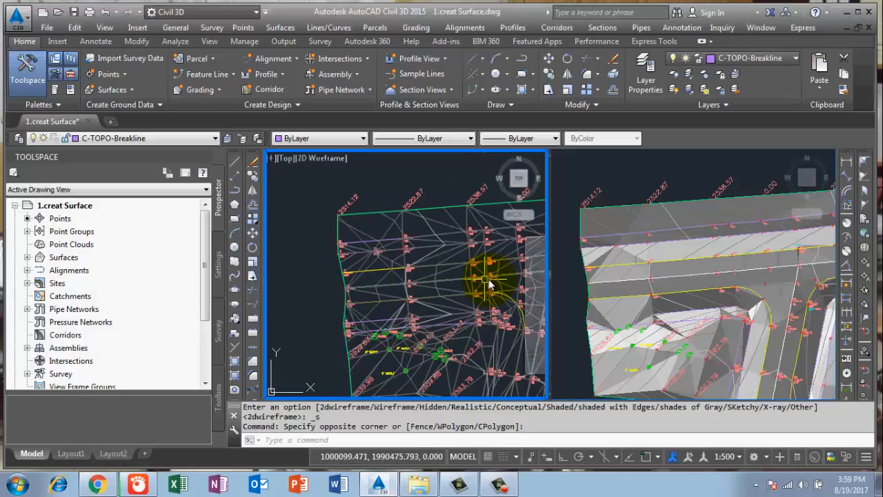
middle_drag(448, 291, 344, 282)
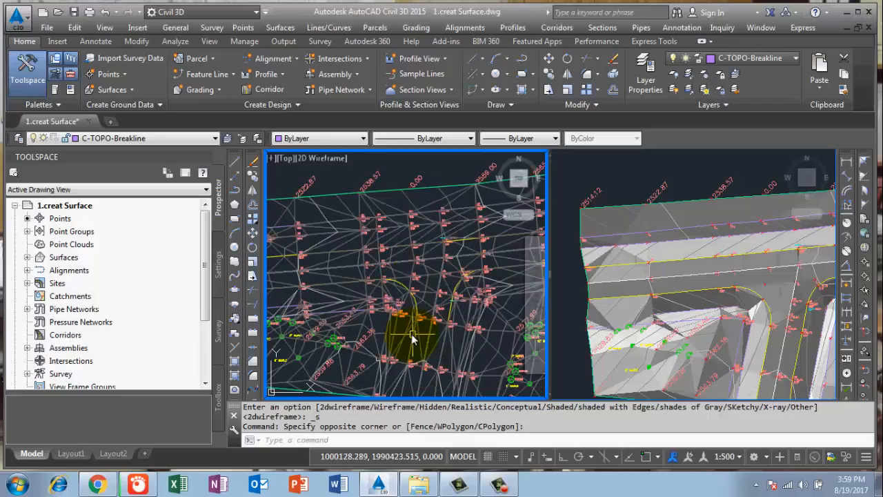
Examine the SIGN point beside EOP point 53 and the surface around it in both viewports
scroll(444, 277, up, 6)
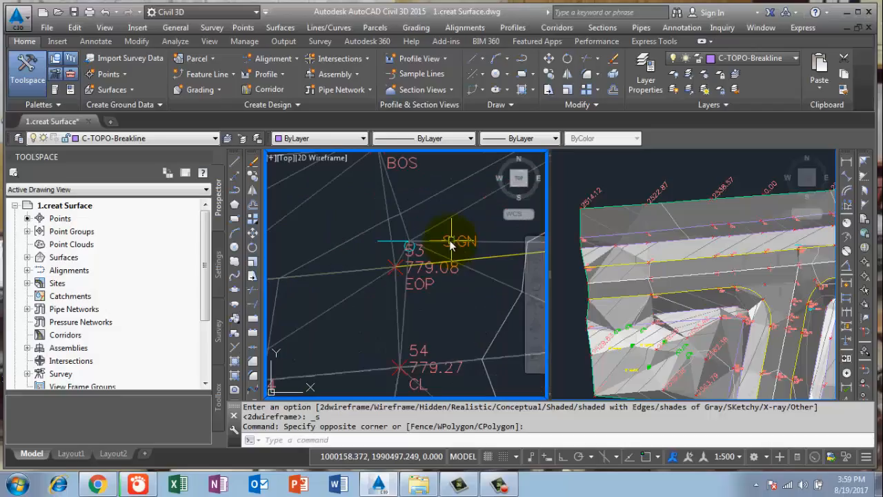
scroll(379, 281, down, 2)
scroll(379, 282, down, 2)
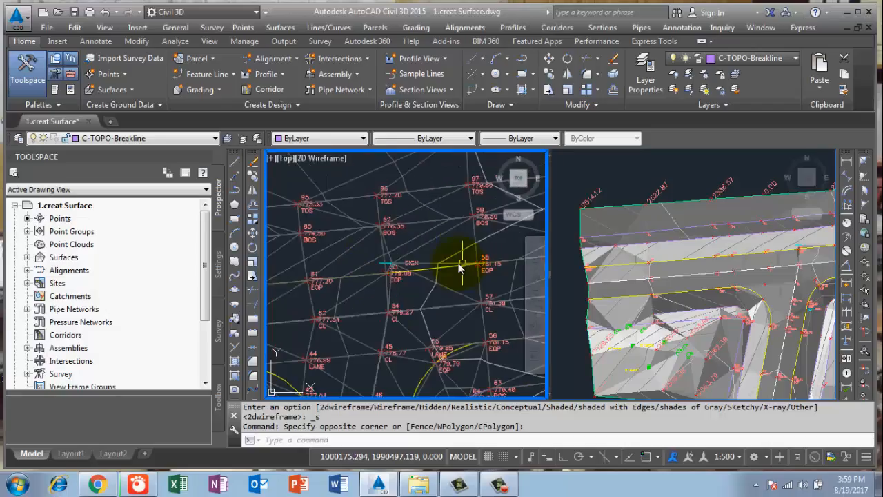
scroll(404, 272, up, 2)
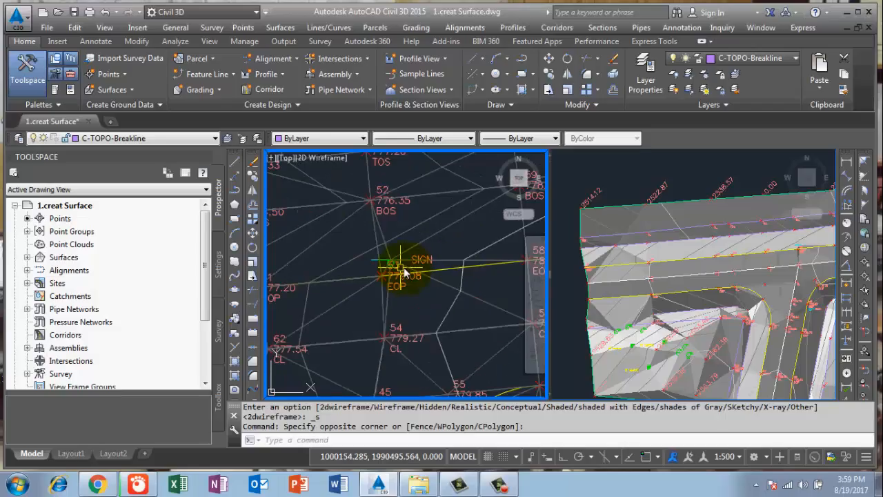
scroll(406, 272, up, 1)
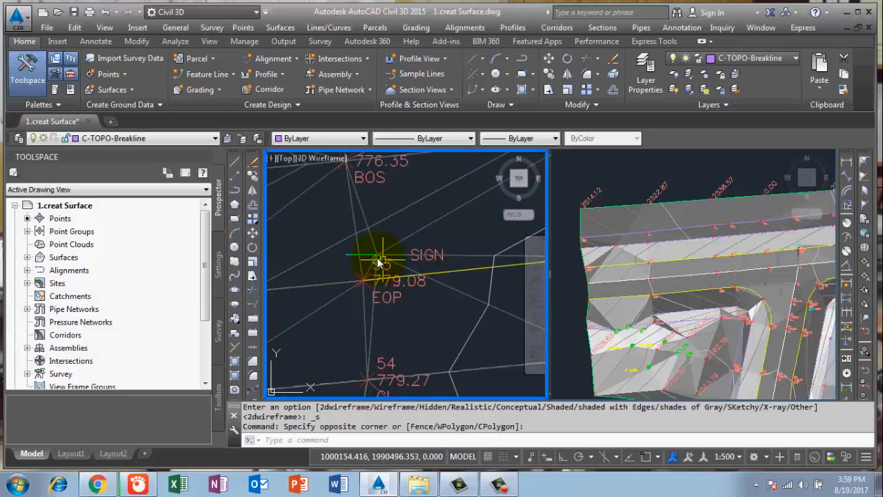
mouse_move(783, 260)
middle_down()
mouse_move(745, 267)
mouse_move(735, 258)
middle_up()
click(790, 255)
scroll(735, 258, up, 4)
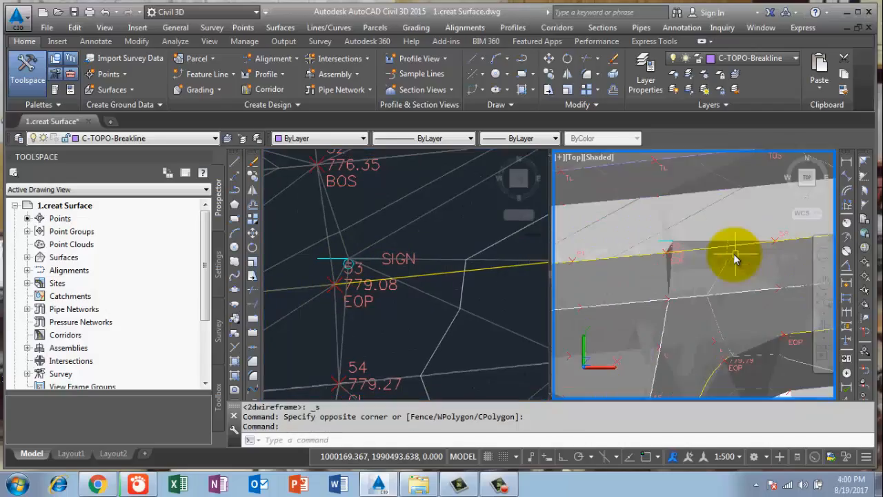
scroll(735, 259, down, 5)
scroll(735, 268, up, 2)
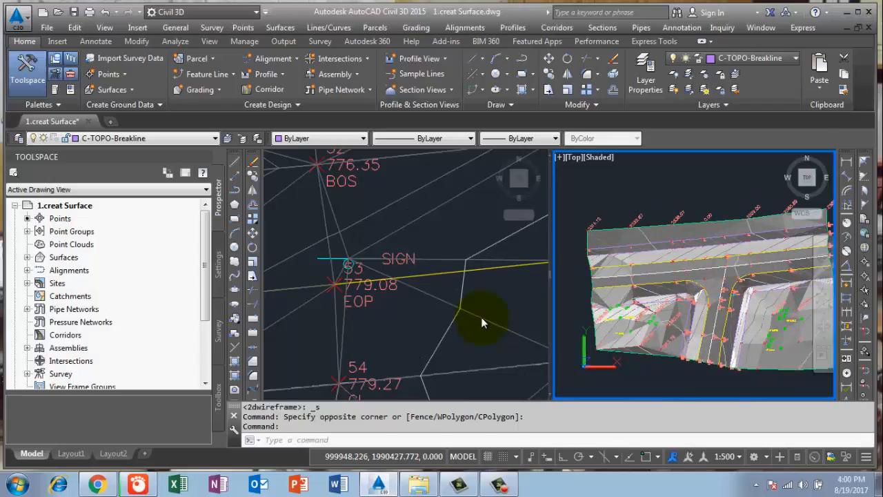
Inspect the wireframe triangulation along the road from point 53 back to the surface's western boundary
click(391, 324)
middle_drag(391, 325, 407, 336)
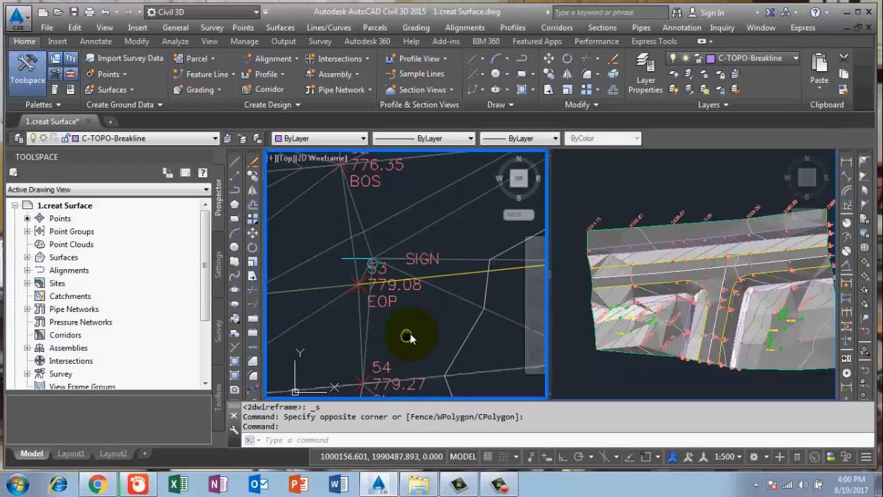
scroll(447, 330, down, 2)
scroll(447, 330, down, 2)
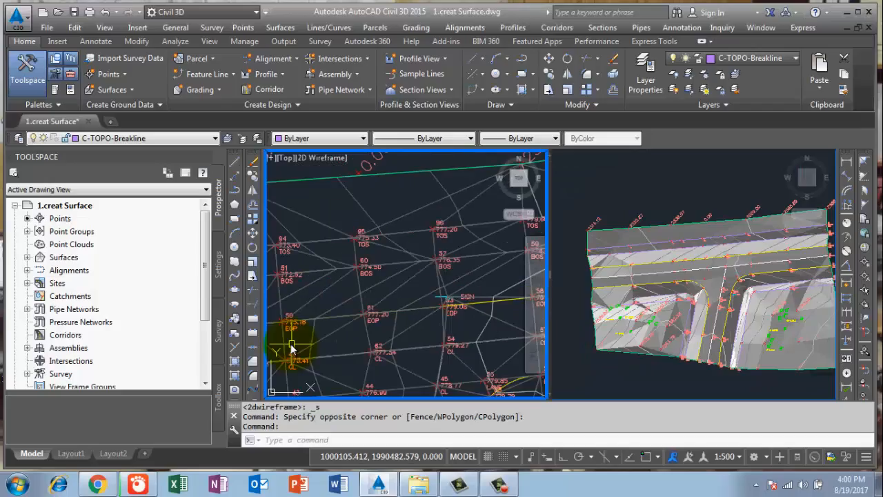
mouse_move(291, 348)
middle_down()
mouse_move(373, 347)
mouse_move(476, 329)
middle_up()
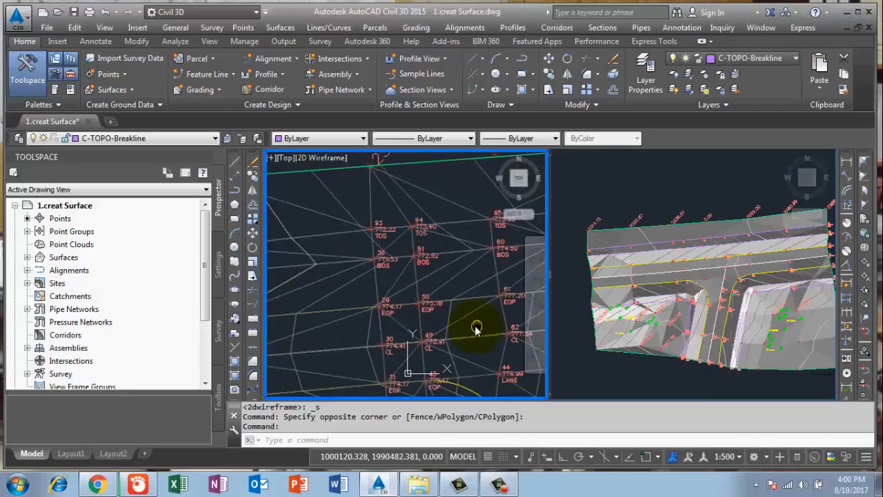
scroll(366, 345, down, 2)
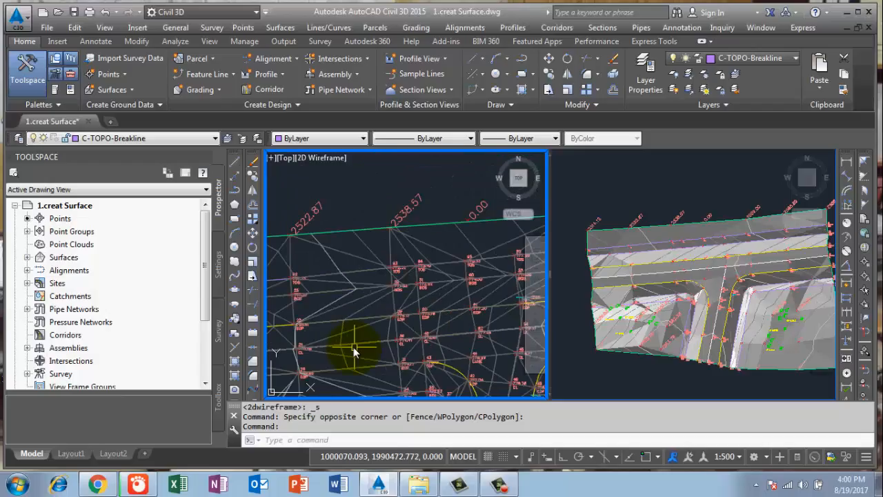
middle_drag(354, 351, 453, 325)
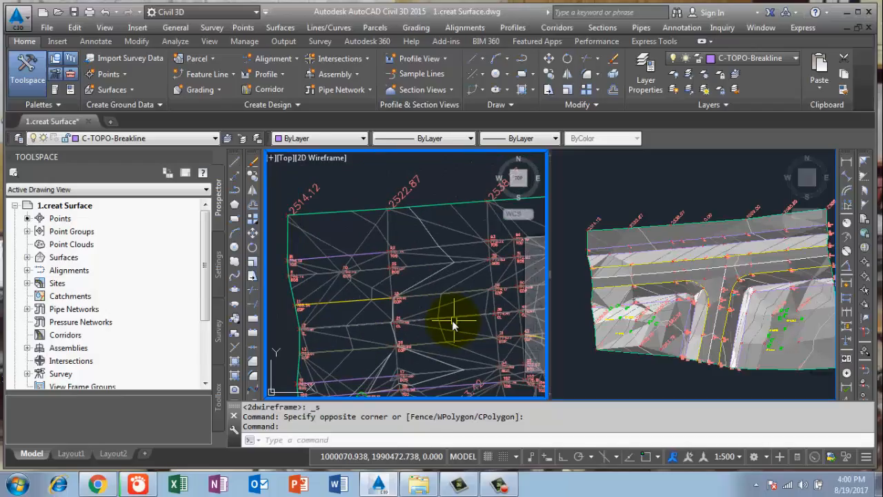
mouse_move(454, 324)
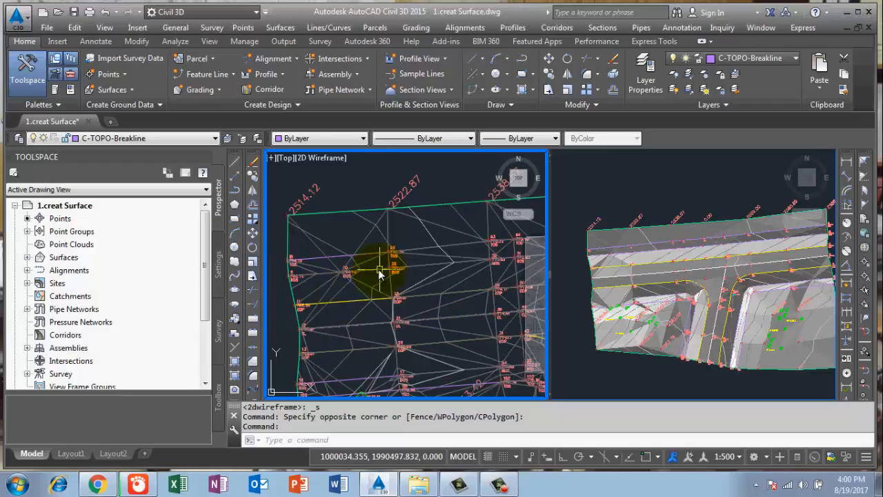
Send the existing TIN surface to the back of the display order so the road lines lie above it
click(353, 284)
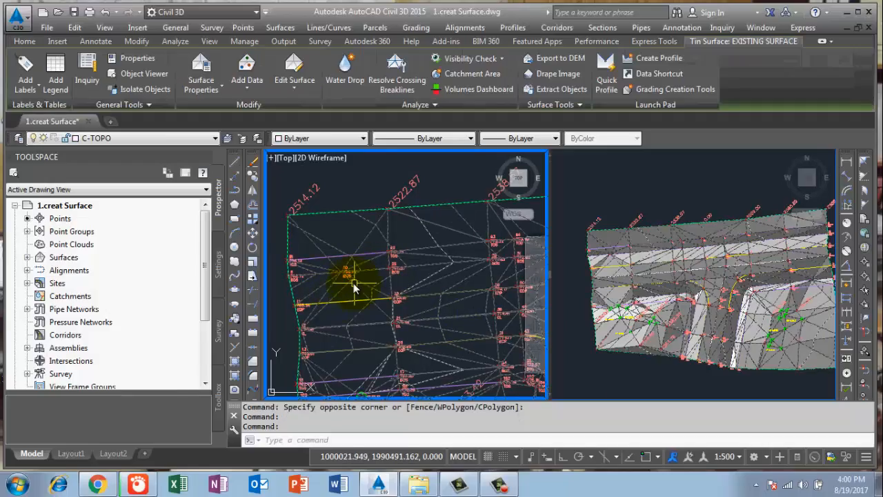
right_click(353, 283)
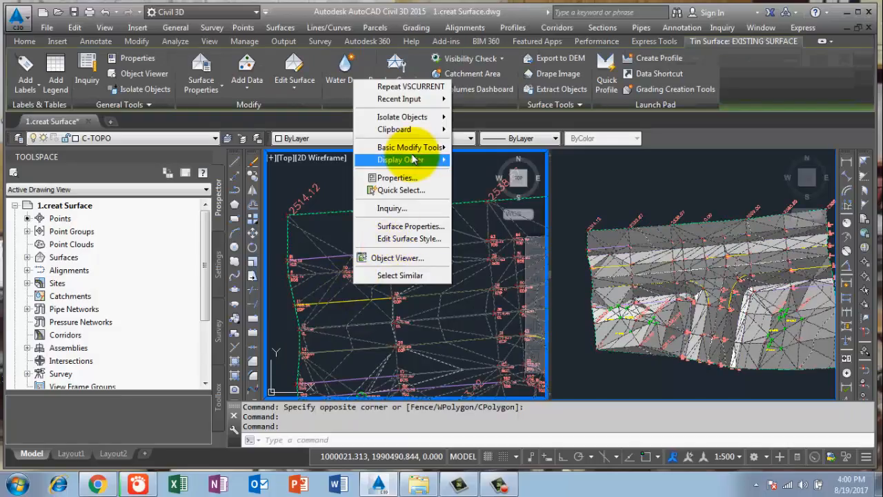
mouse_move(431, 162)
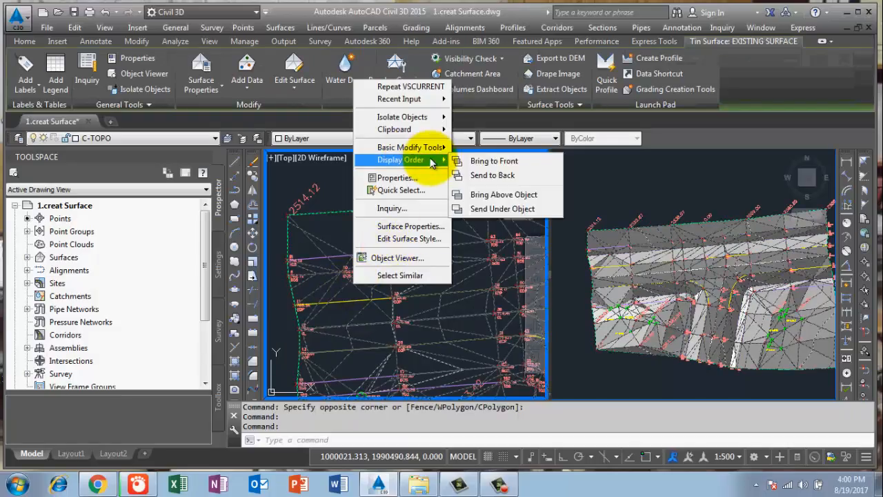
click(479, 178)
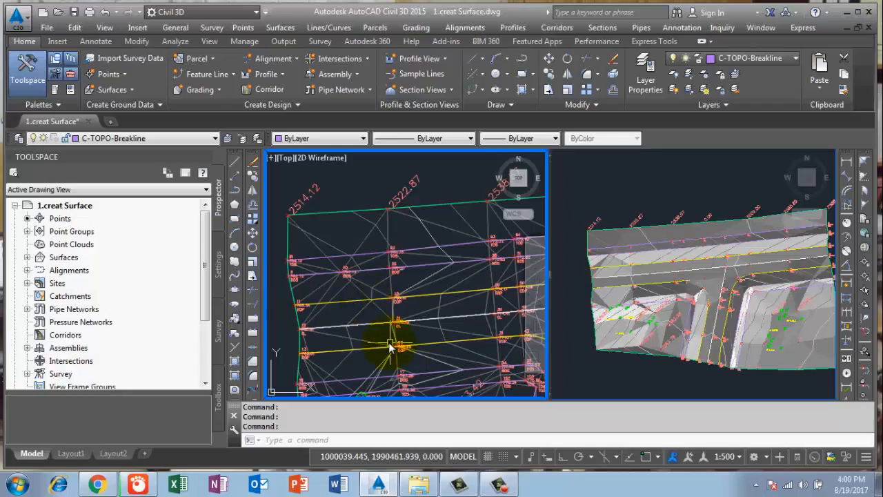
Expand the Surfaces collection down to the definition items of EXISTING SURFACE
middle_drag(353, 331, 356, 316)
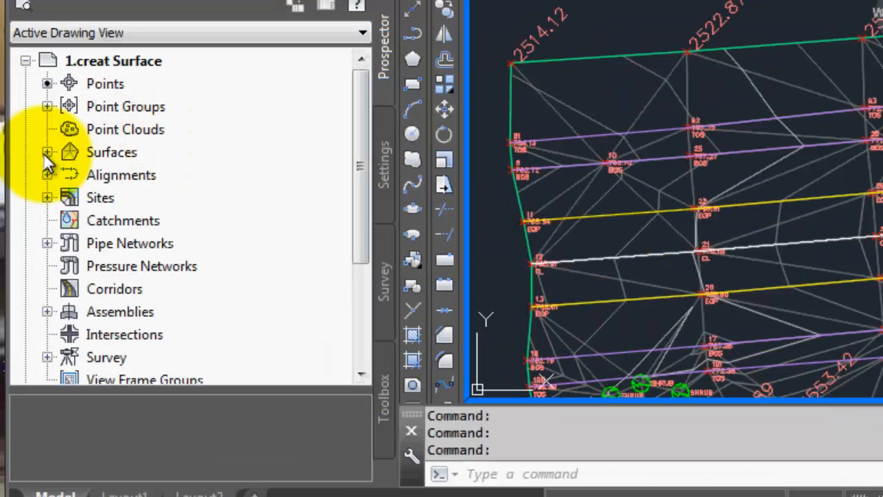
click(46, 152)
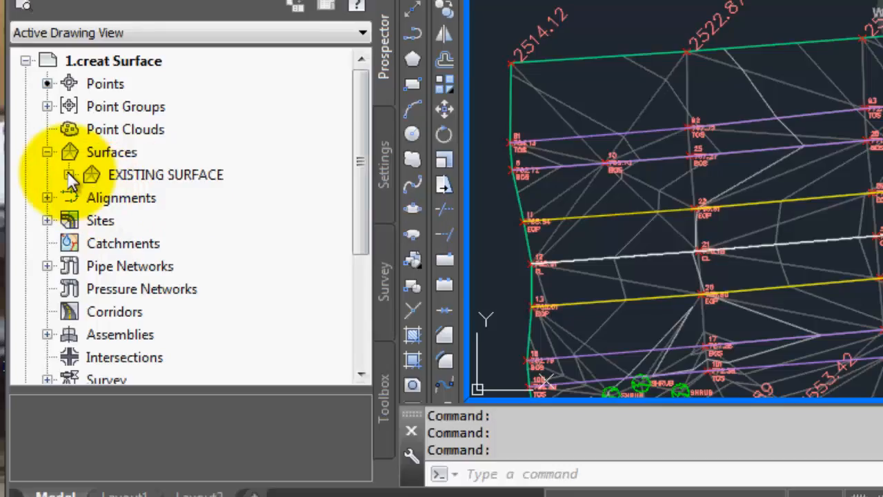
click(70, 175)
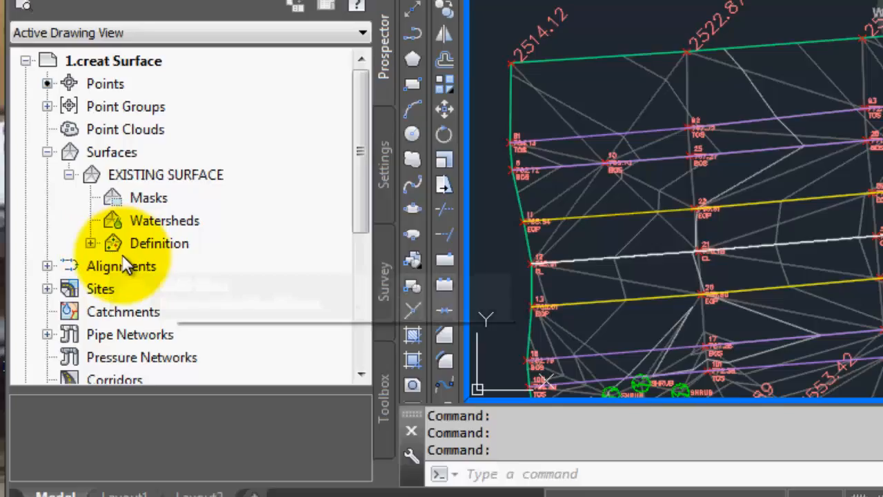
click(90, 243)
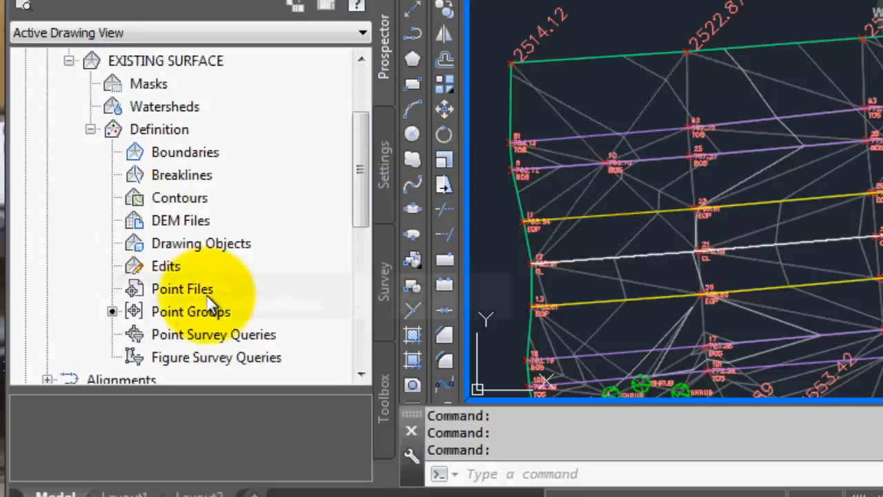
Check which point group is used in the EXISTING SURFACE definition and compare it with the points along the road
click(178, 311)
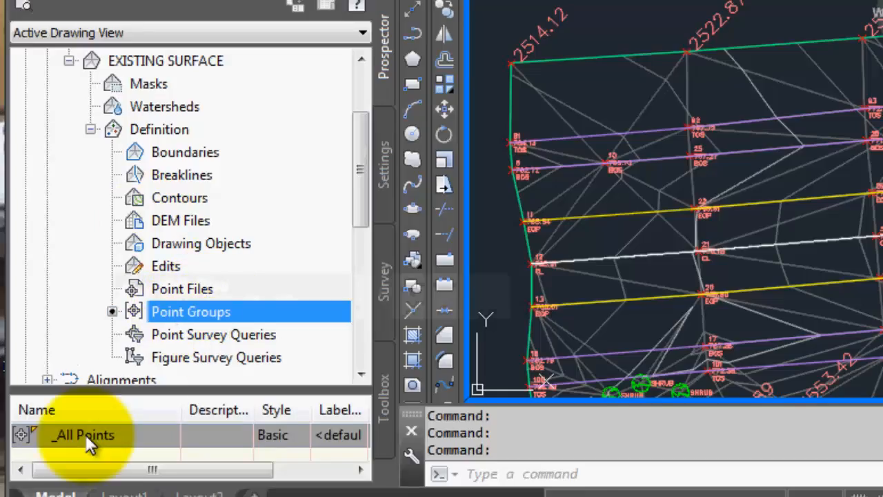
mouse_move(85, 434)
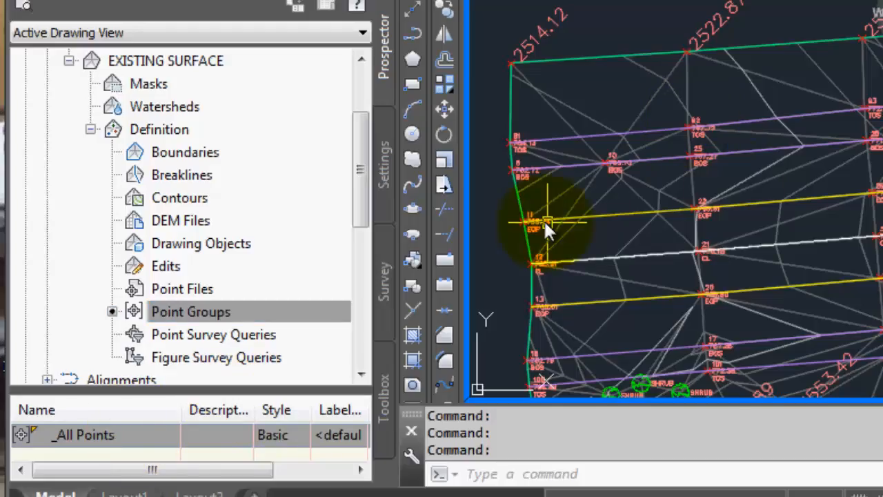
click(225, 291)
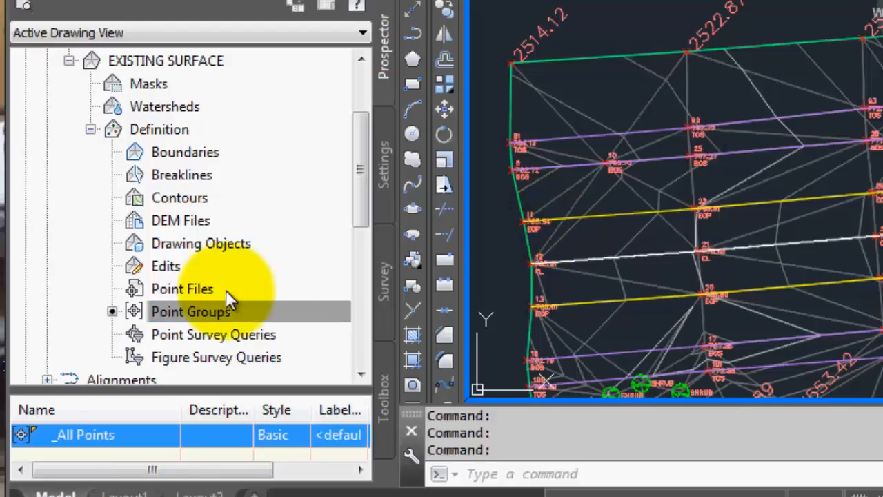
Start adding breaklines to EXISTING SURFACE with the description "Pavemet" and the Standard type
click(183, 176)
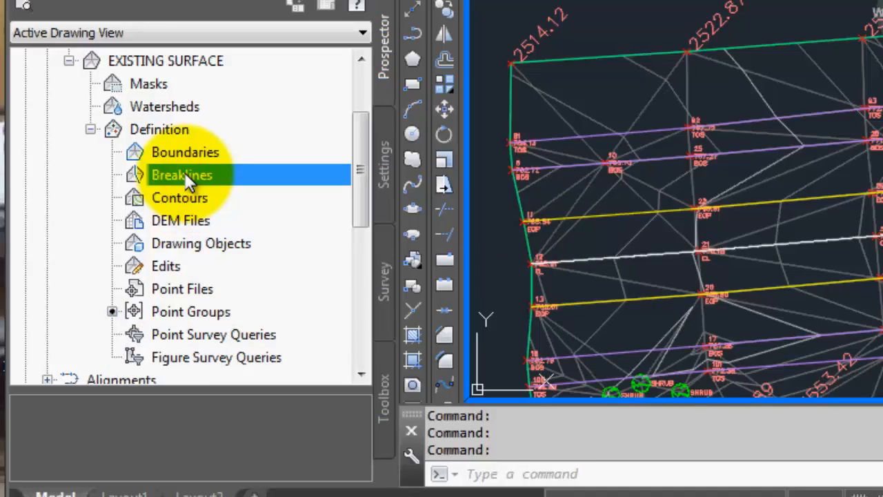
right_click(218, 177)
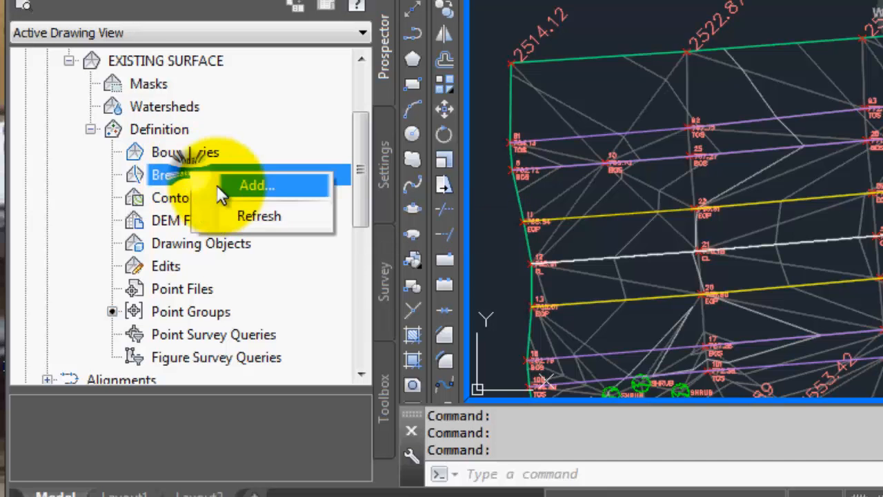
click(232, 187)
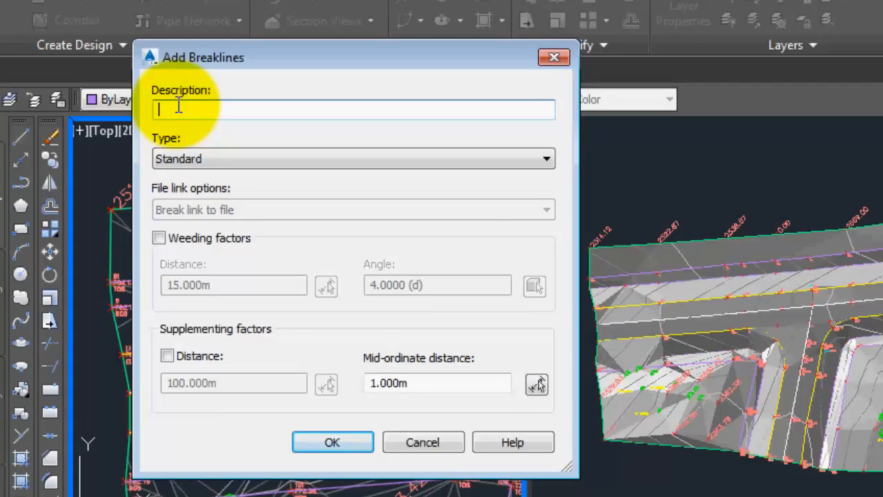
text(Pavemet)
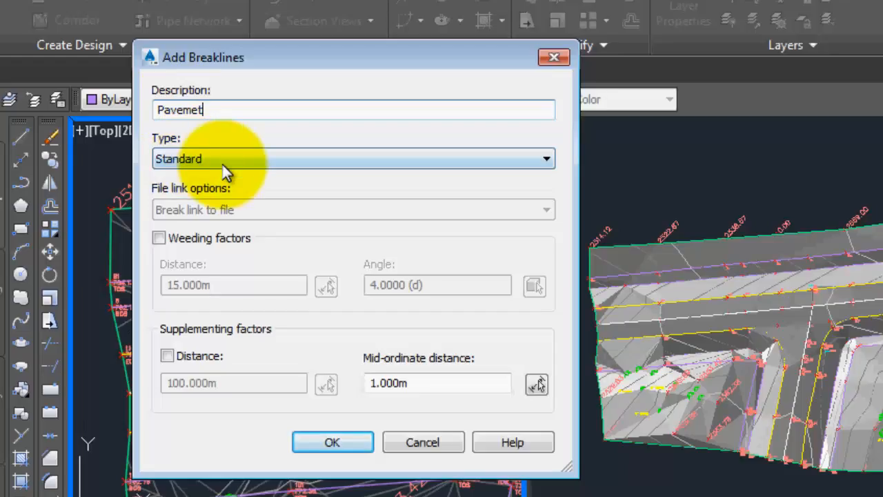
click(525, 162)
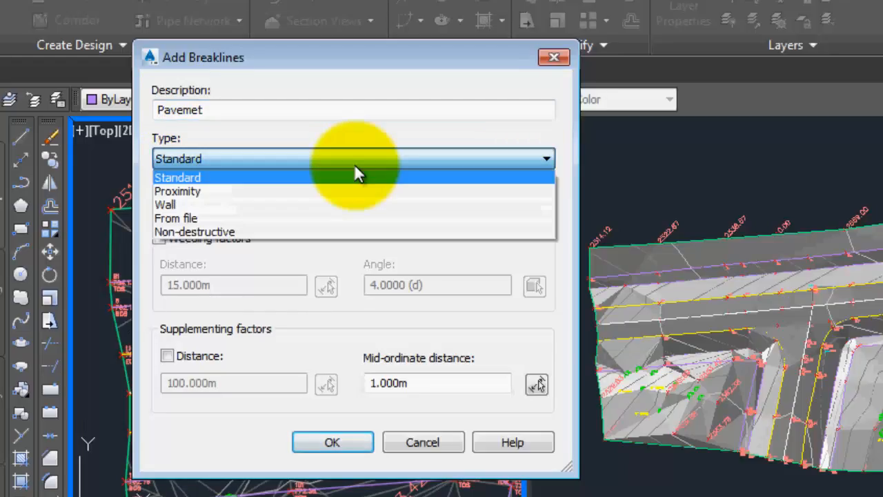
click(275, 178)
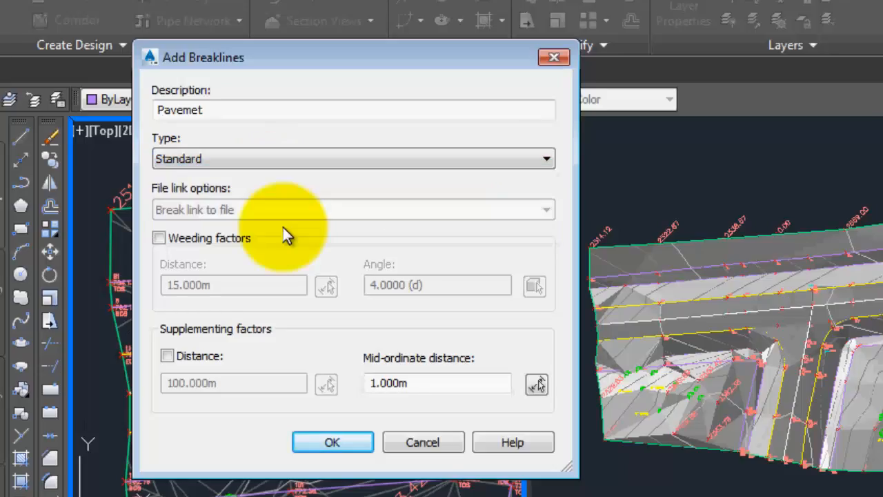
click(286, 159)
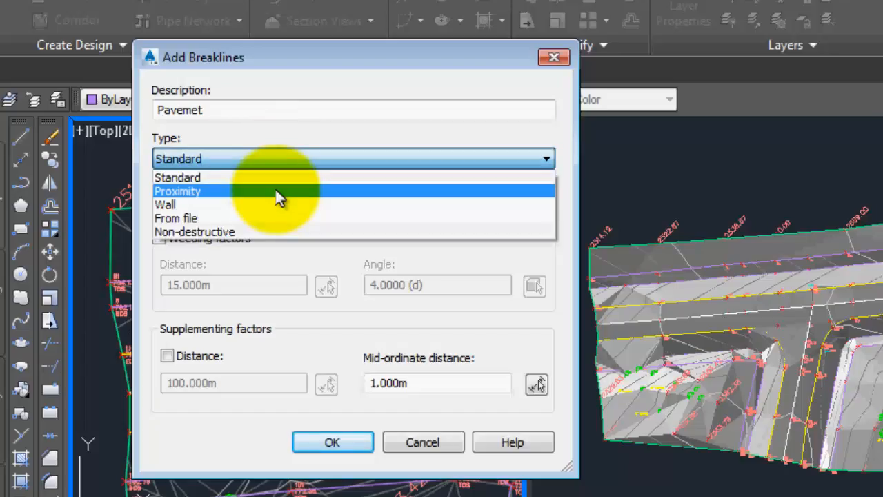
click(231, 178)
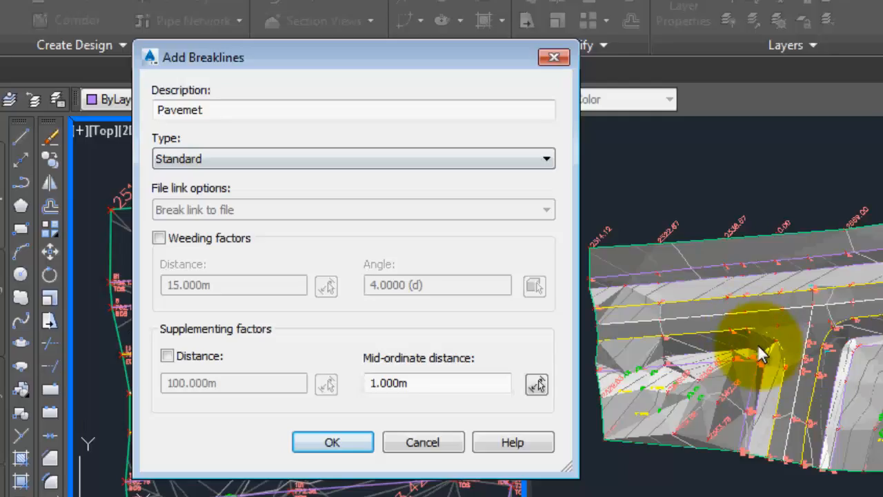
Set the breaklines' mid-ordinate distance to .1 and accept the breakline settings
double_click(419, 386)
text(.)
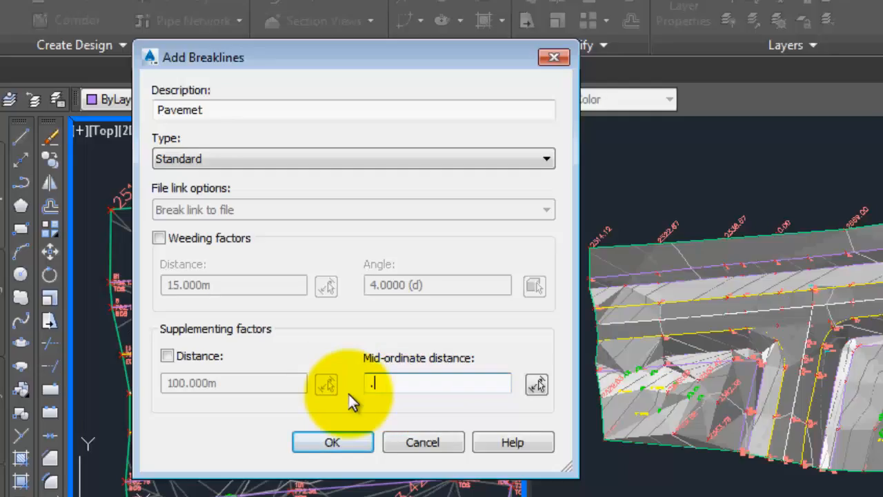
text(1)
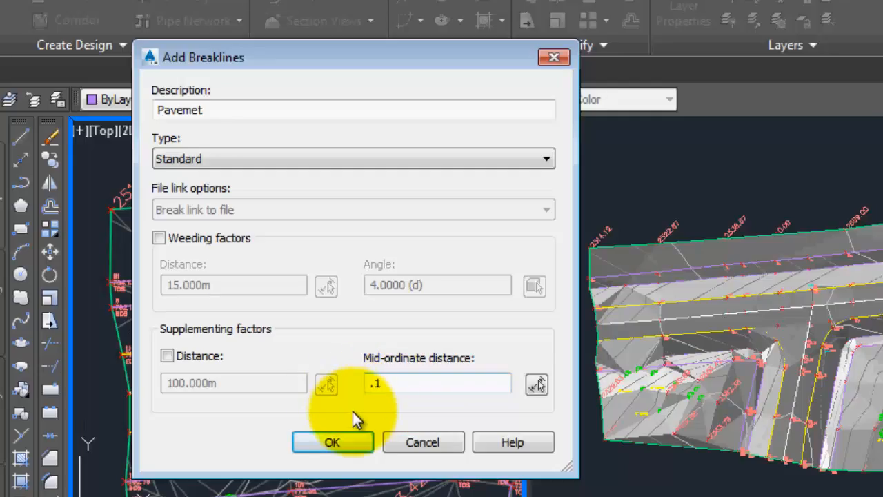
click(334, 440)
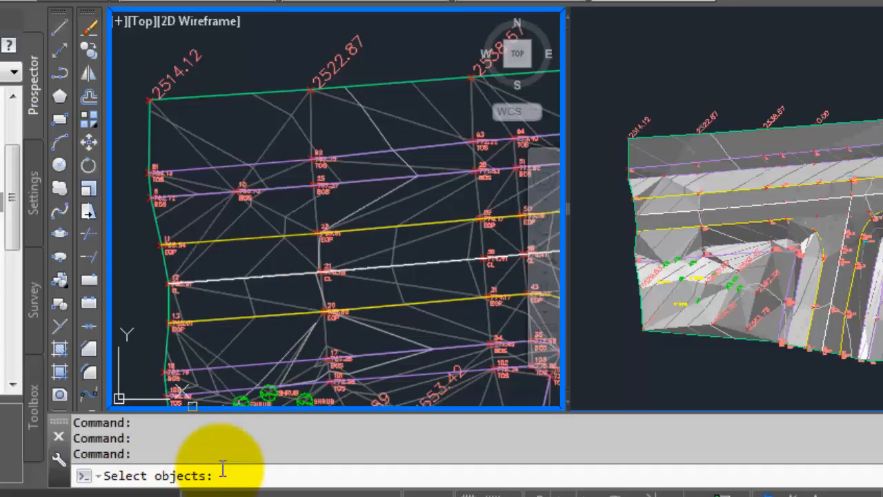
Select the main road's northern EOP line, its centreline and the southern EOP line west of the junction as breaklines
click(246, 241)
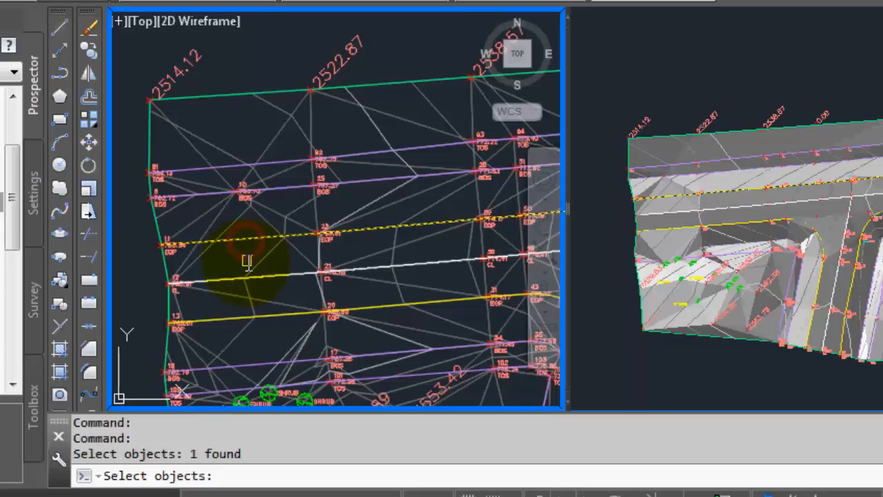
click(237, 278)
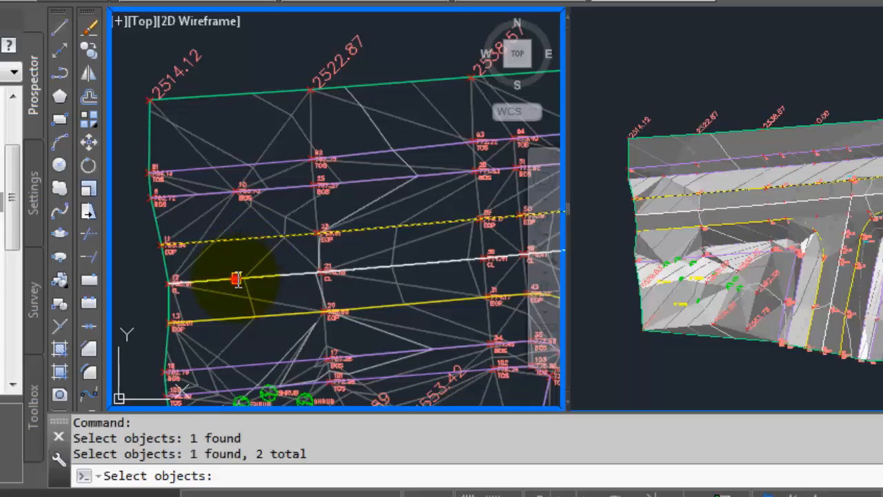
click(276, 319)
Add the side road's centreline and its eastern EOP line to the selection and complete the Pavemet breaklines
scroll(276, 319, down, 2)
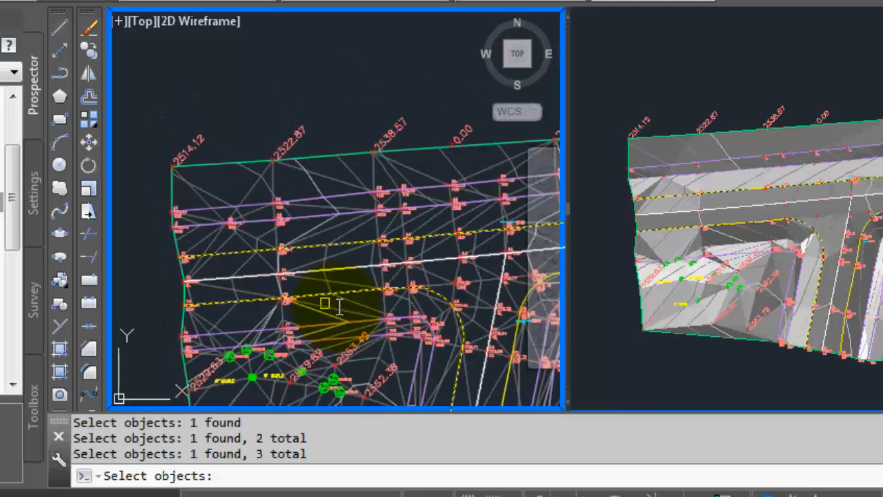
middle_drag(339, 306, 326, 238)
scroll(326, 238, up, 3)
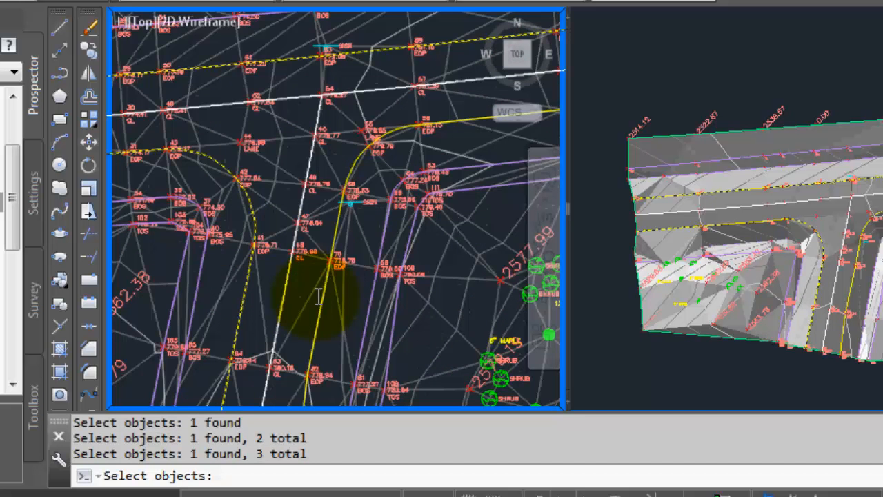
scroll(318, 295, up, 3)
click(239, 268)
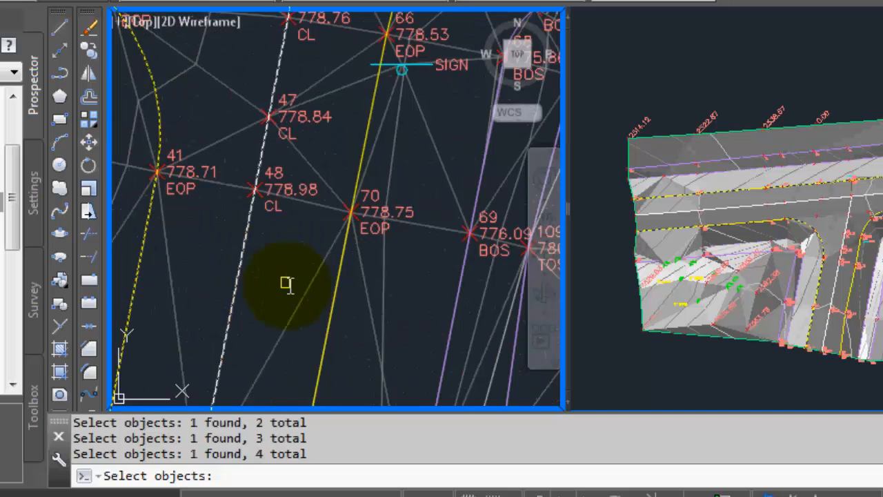
click(336, 302)
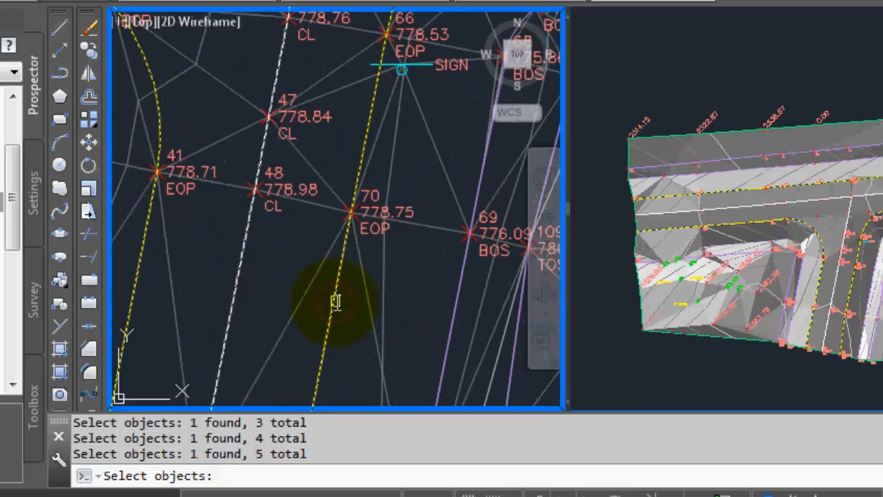
scroll(336, 302, down, 5)
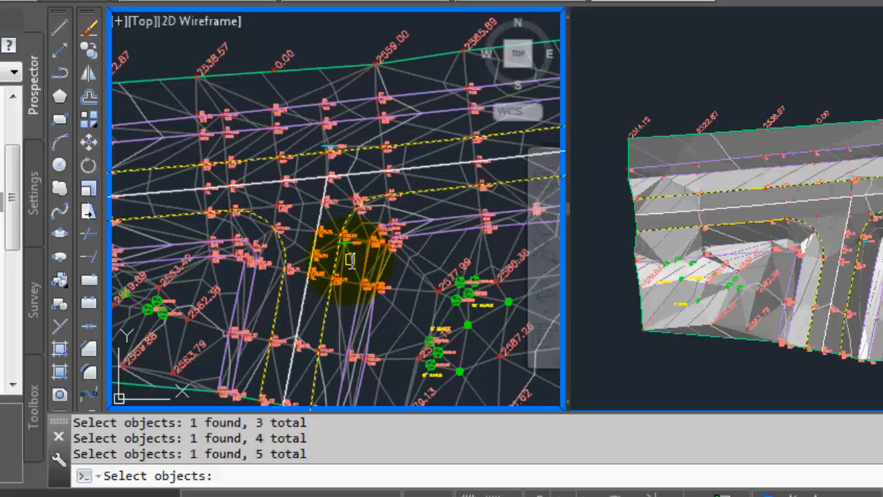
key(Return)
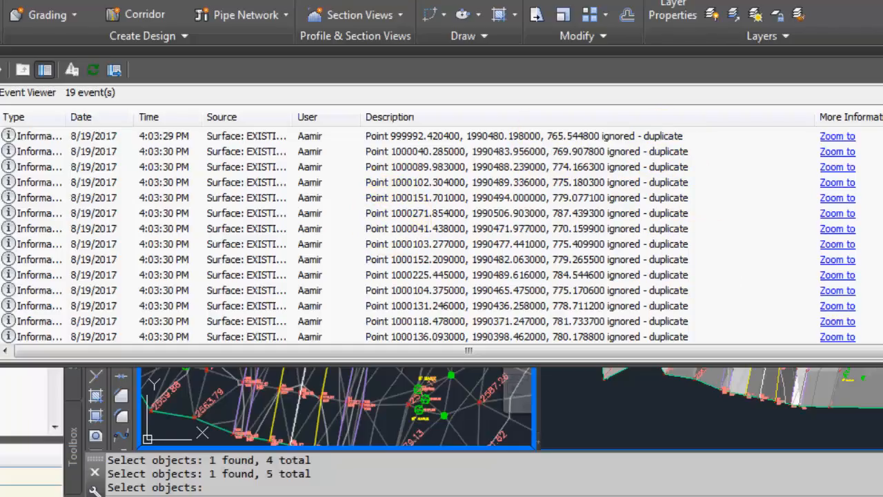
Review the duplicate-point events in the Event Viewer, clear all events and close the viewer
scroll(442, 235, down, 1)
scroll(442, 235, down, 1)
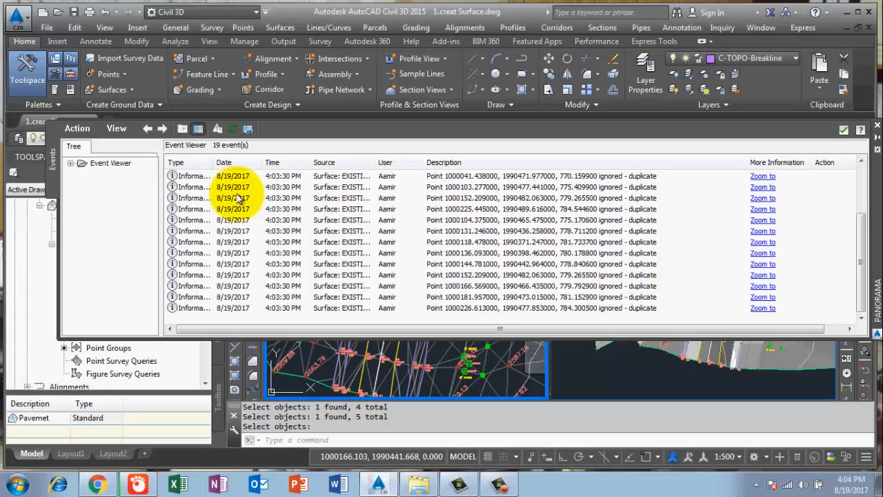
click(77, 129)
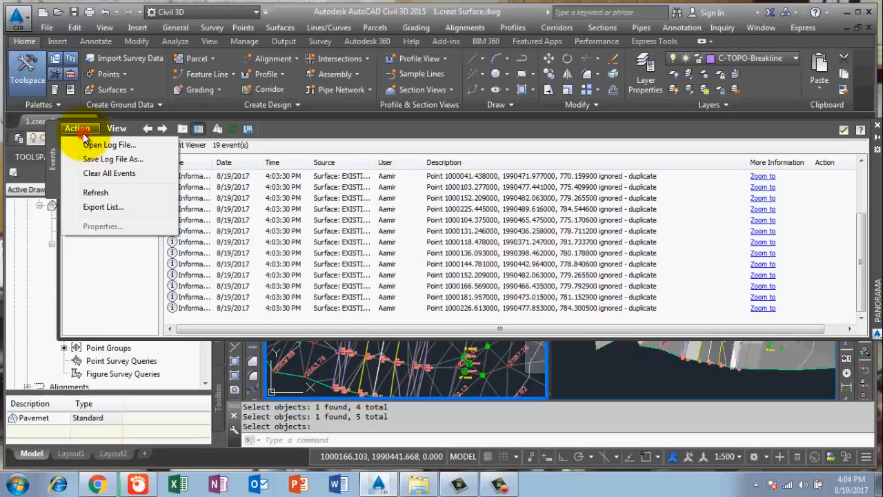
click(97, 175)
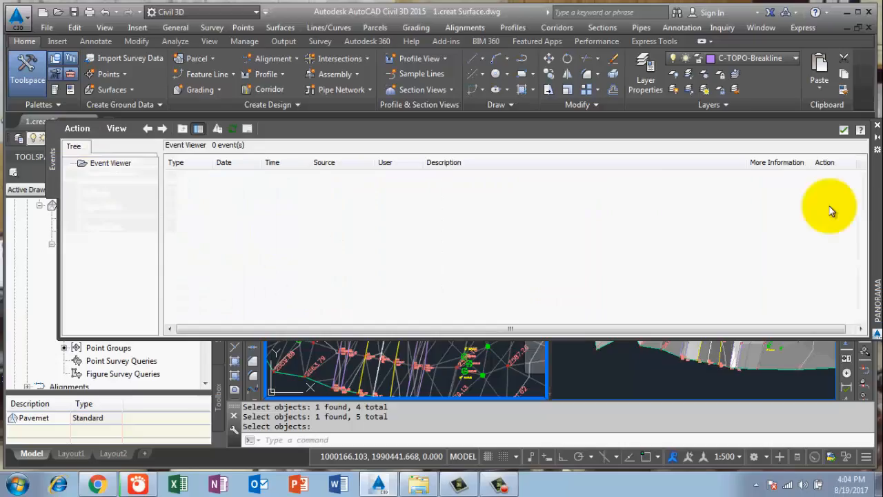
click(842, 130)
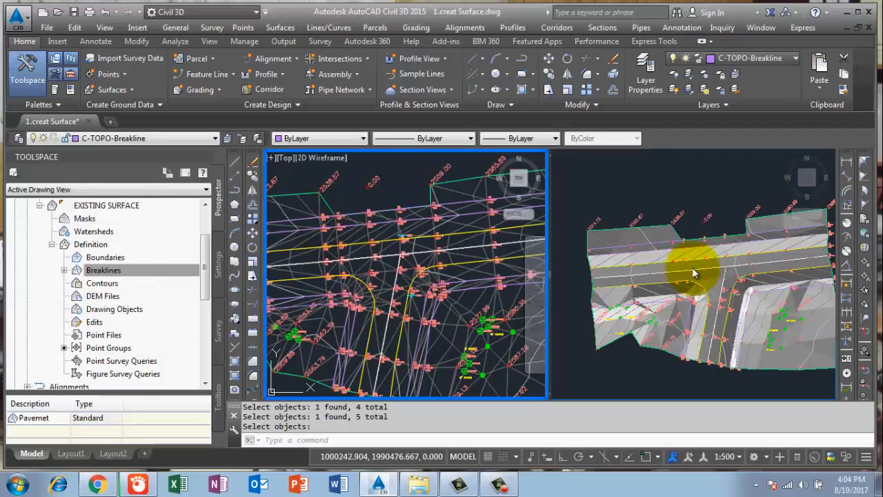
Examine the triangulation along the main road's pavement and around the side-road junction in the shaded viewport
scroll(643, 283, up, 3)
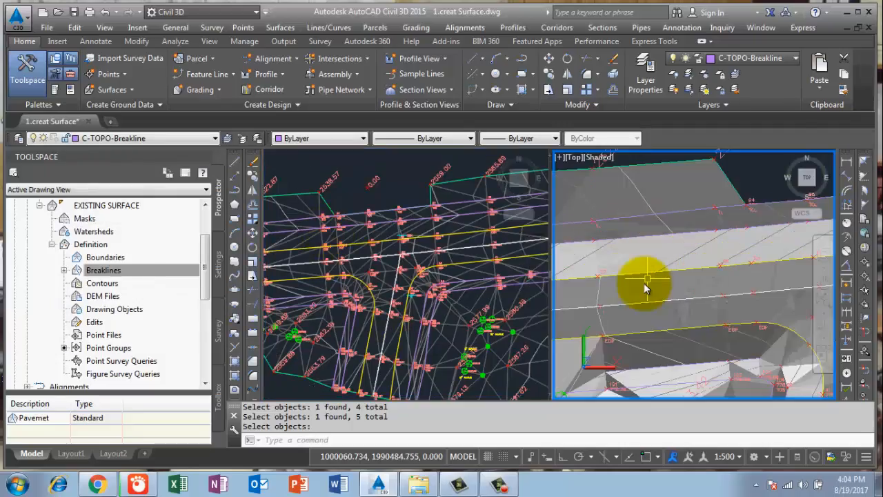
middle_drag(638, 280, 712, 249)
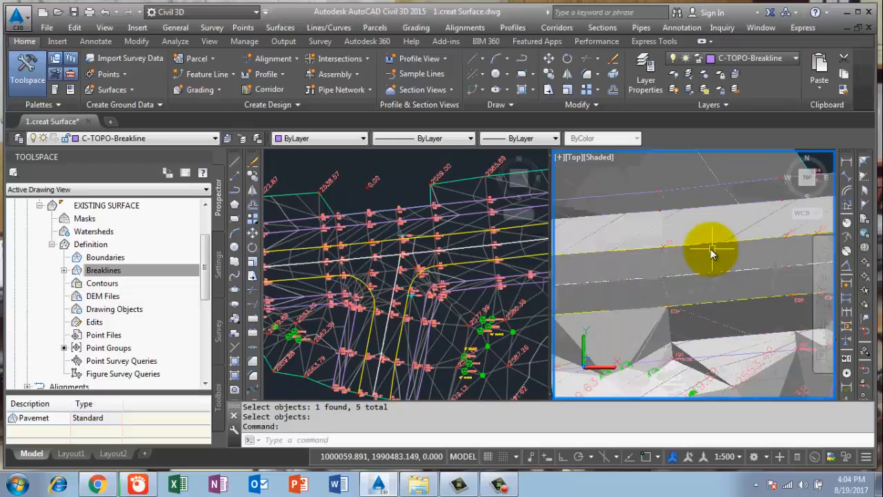
scroll(666, 257, down, 4)
scroll(687, 256, up, 3)
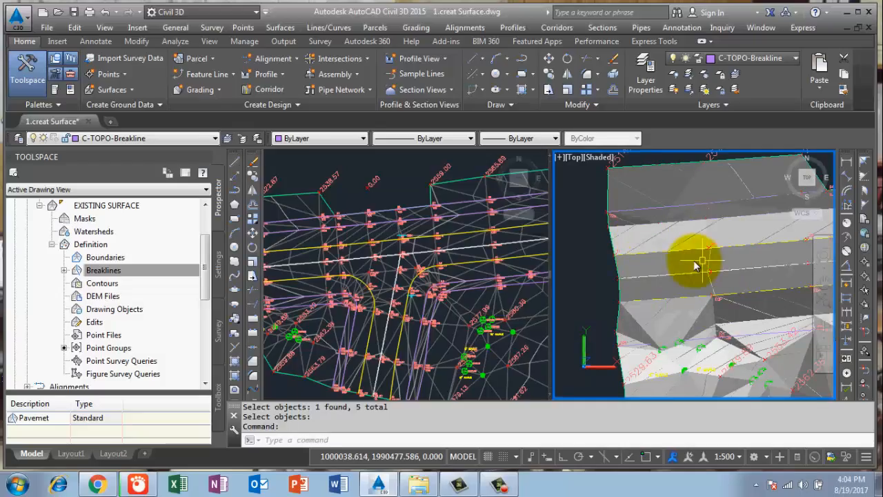
mouse_move(695, 266)
middle_down()
mouse_move(619, 233)
mouse_move(609, 220)
middle_up()
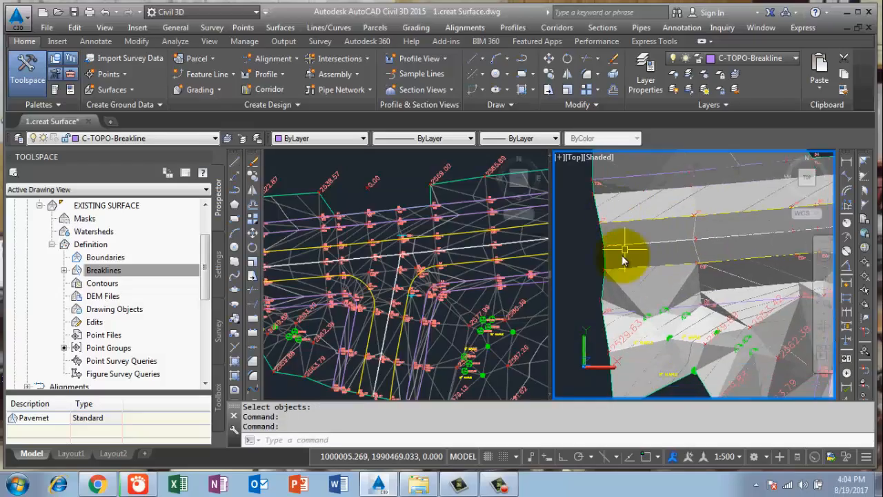
scroll(607, 261, down, 2)
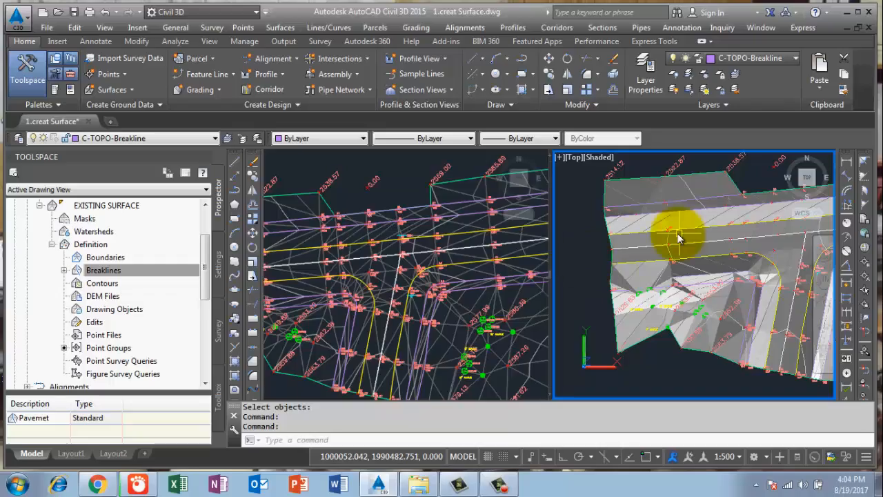
middle_drag(679, 238, 559, 276)
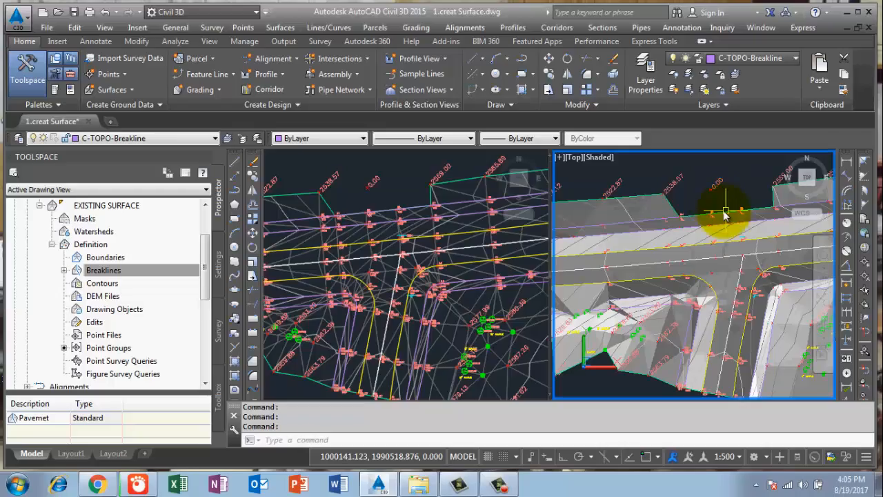
scroll(730, 213, up, 2)
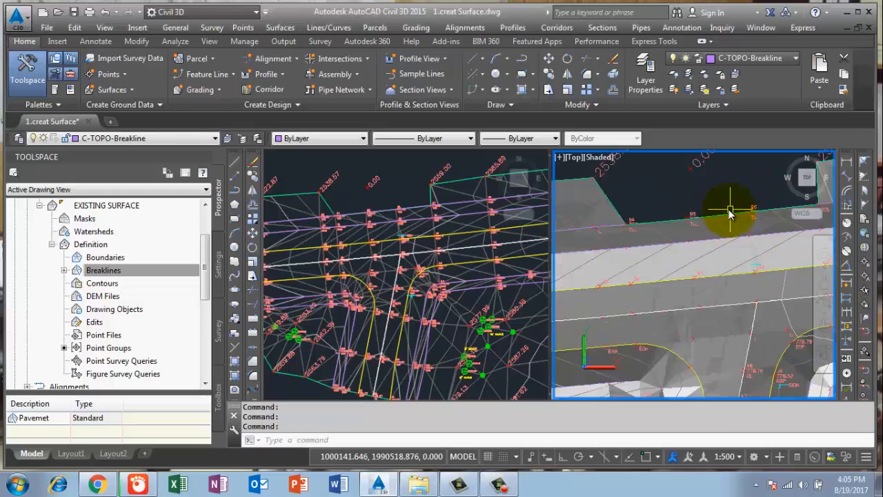
scroll(730, 214, down, 1)
scroll(754, 215, down, 1)
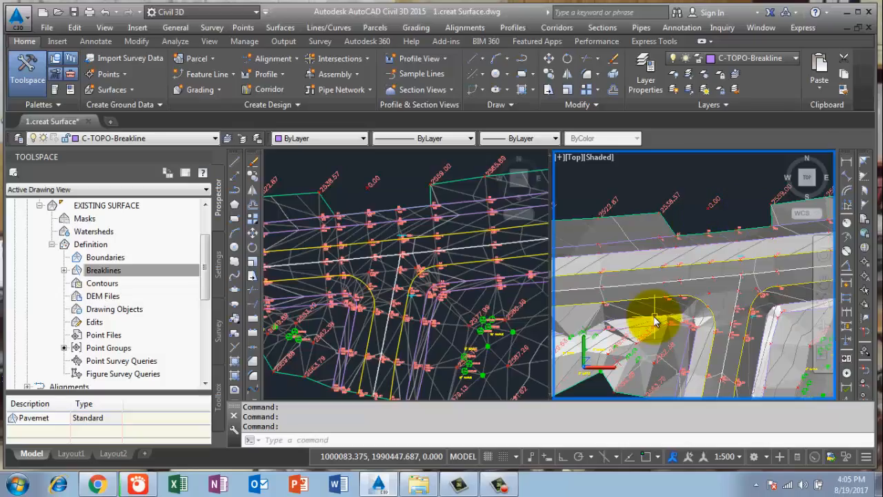
Compare the slopes south of the main road and west of the junction in the shaded and wireframe viewports
shift+middle_drag(669, 306, 688, 289)
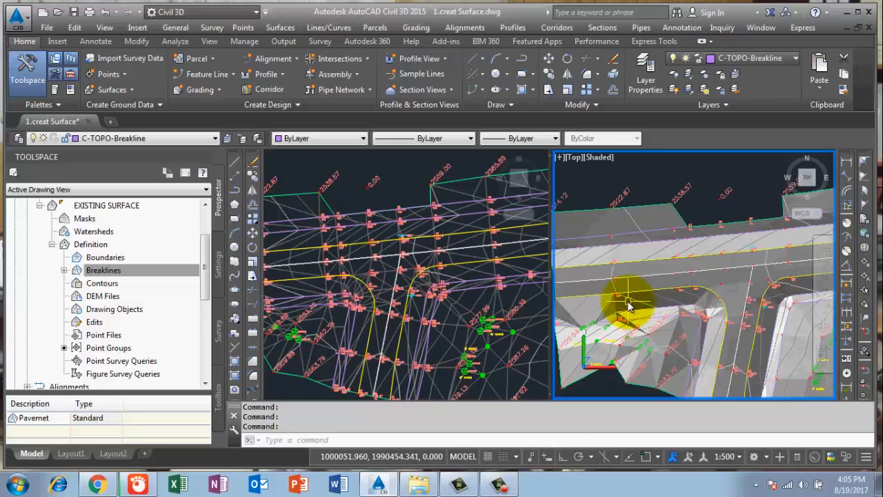
shift+middle_drag(628, 306, 660, 294)
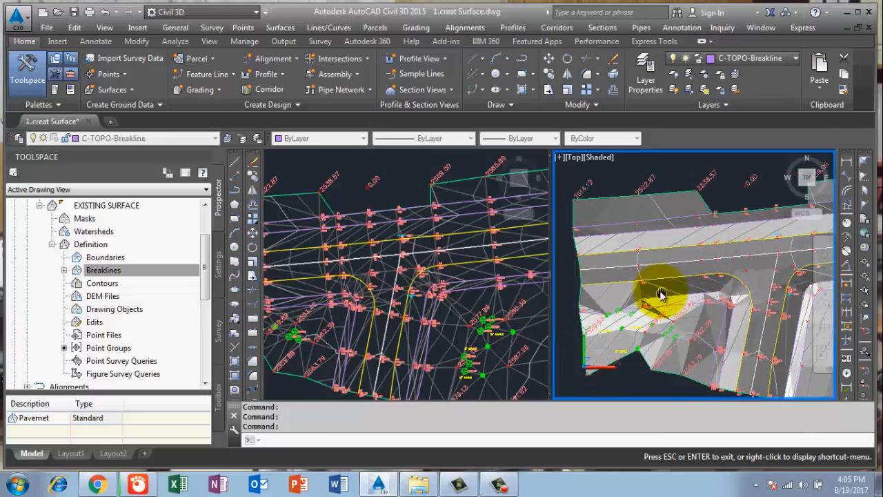
mouse_move(351, 319)
shift+middle_down()
mouse_move(388, 314)
mouse_move(279, 385)
shift+middle_up()
click(373, 317)
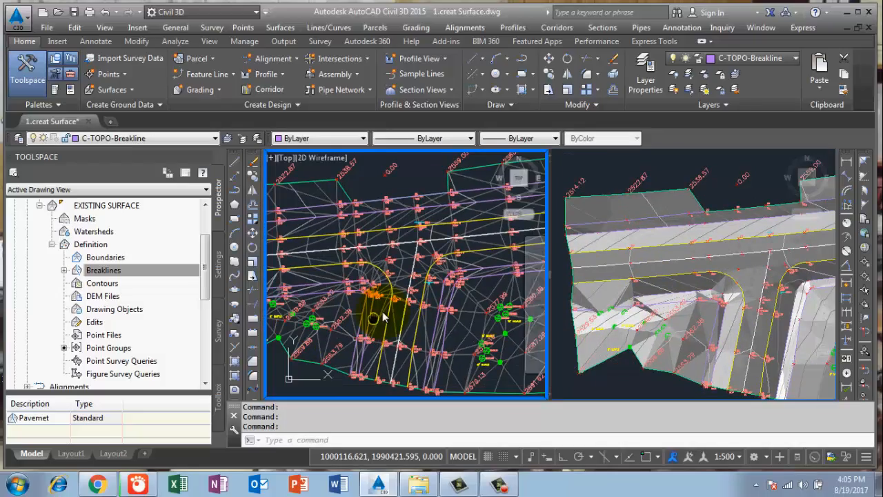
middle_drag(382, 317, 394, 305)
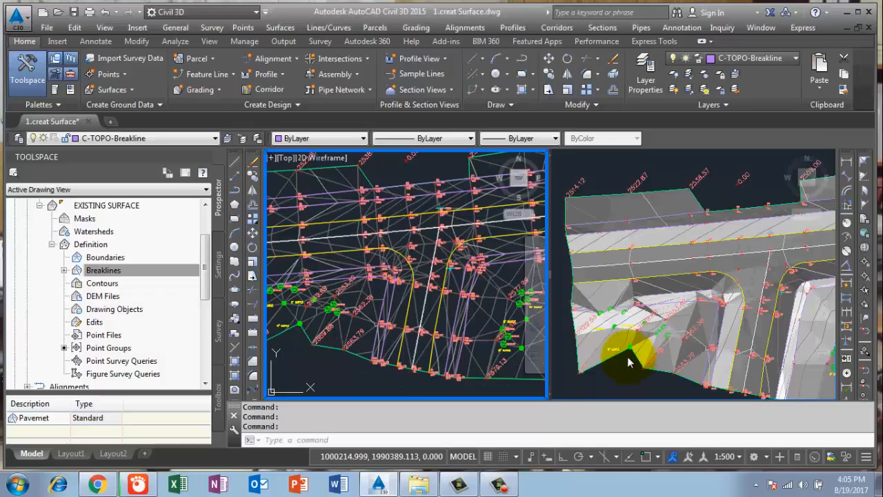
click(363, 365)
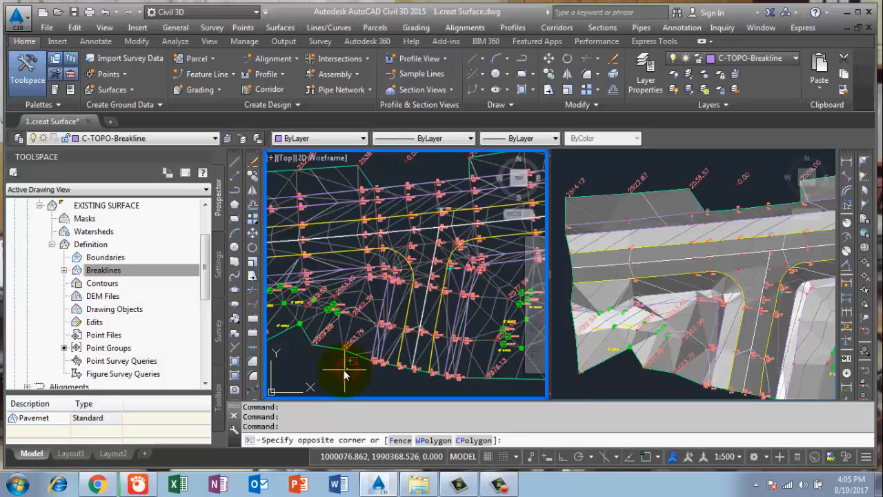
click(358, 343)
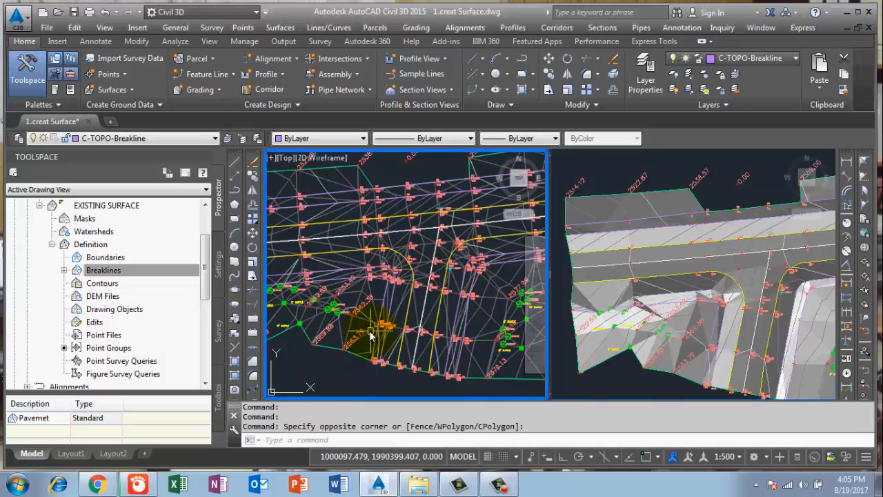
middle_drag(371, 336, 442, 316)
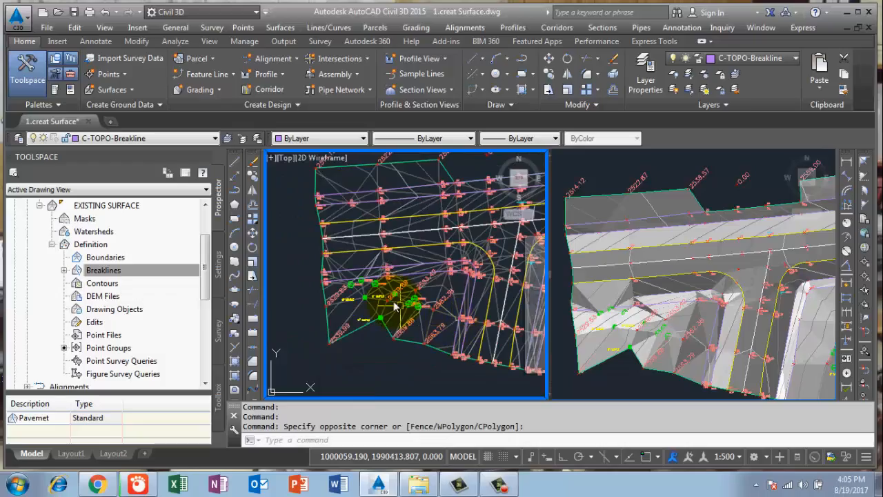
Start adding standard breaklines to the existing surface with the description Top & Bottom and accept the settings
click(95, 273)
right_click(94, 273)
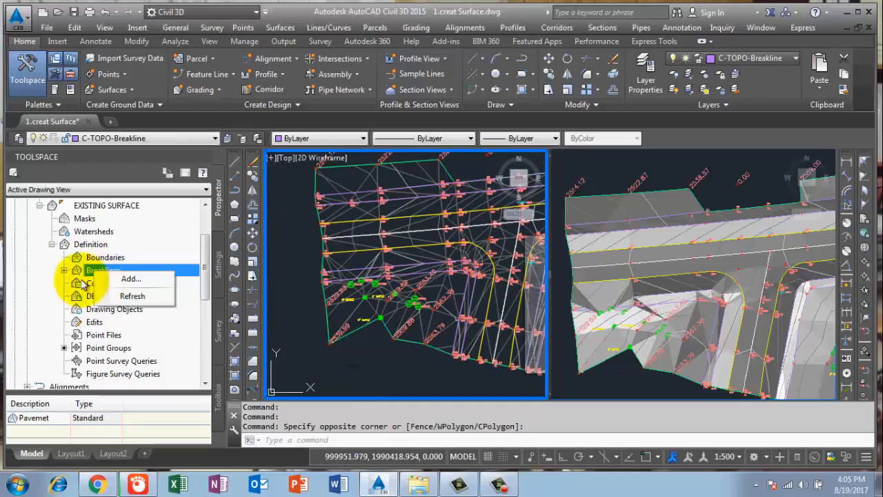
click(131, 281)
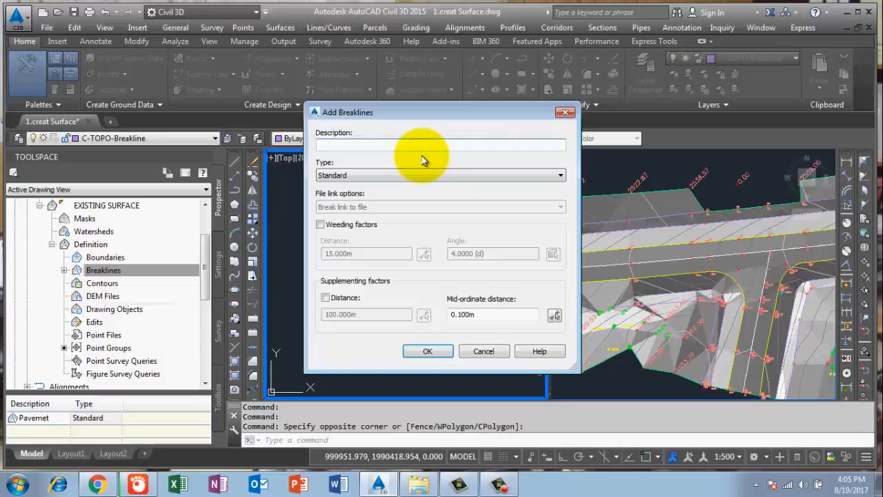
click(407, 146)
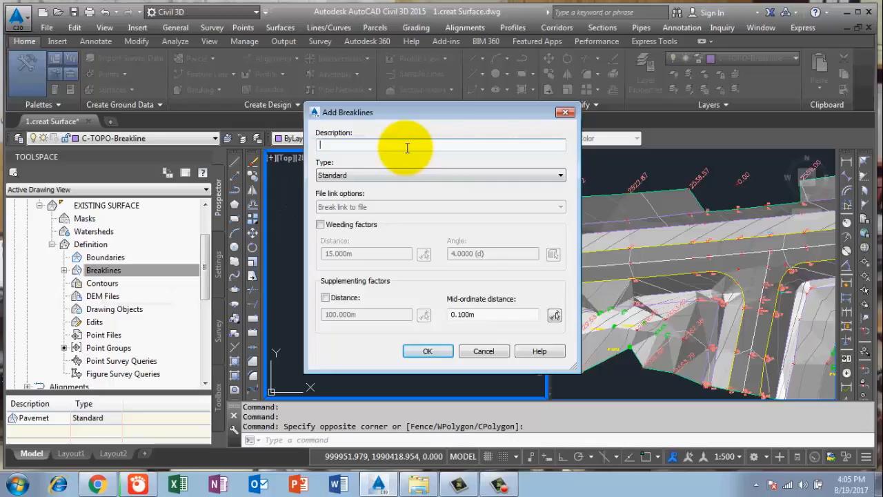
text(Top & Bottom)
click(437, 353)
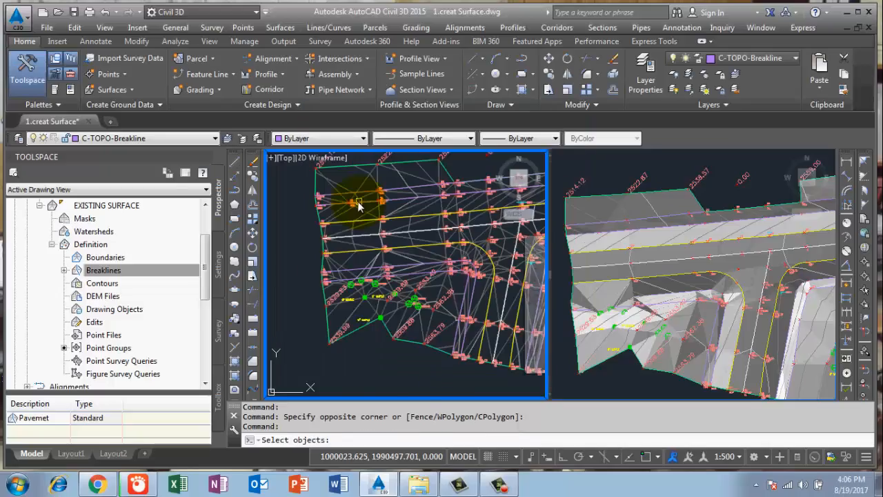
Select the TOS and BOS lines north of the main road and those south of it, west of the junction, as breaklines
scroll(358, 203, up, 6)
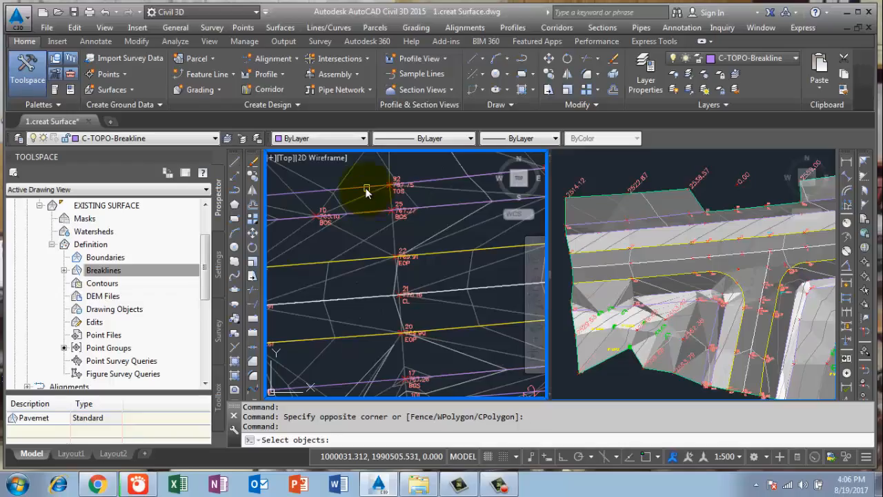
click(366, 188)
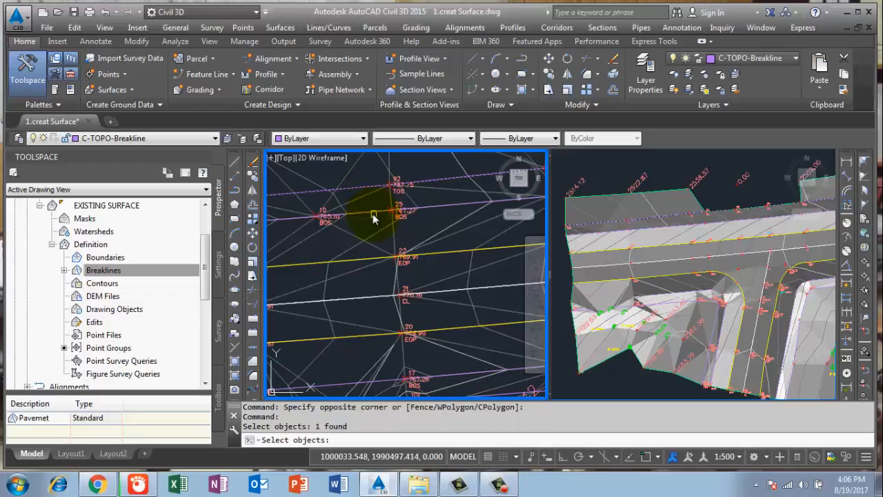
click(373, 216)
scroll(382, 199, down, 3)
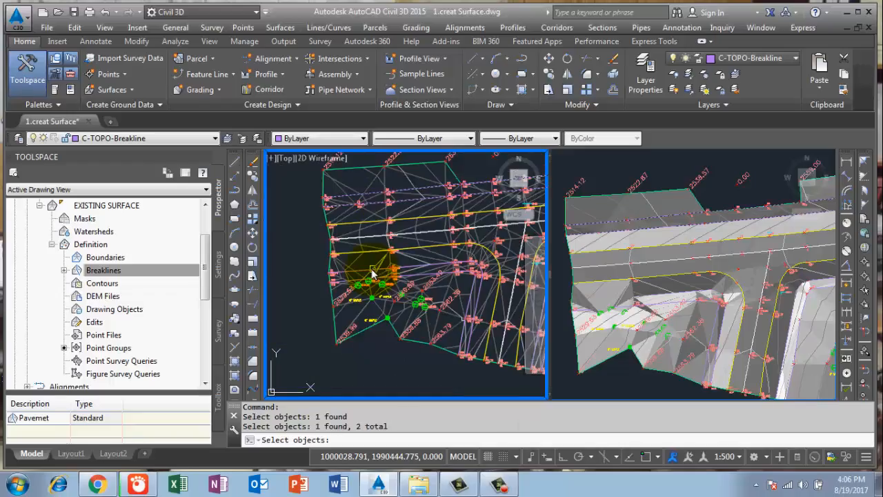
scroll(376, 275, up, 3)
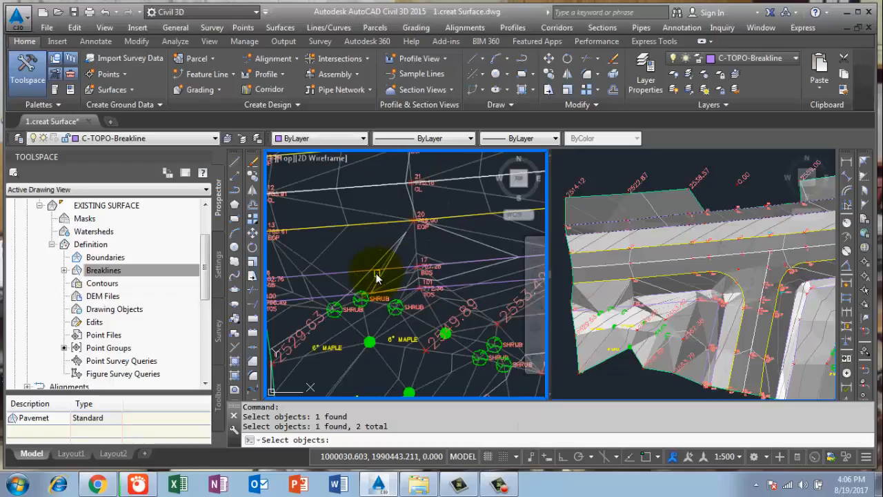
click(339, 299)
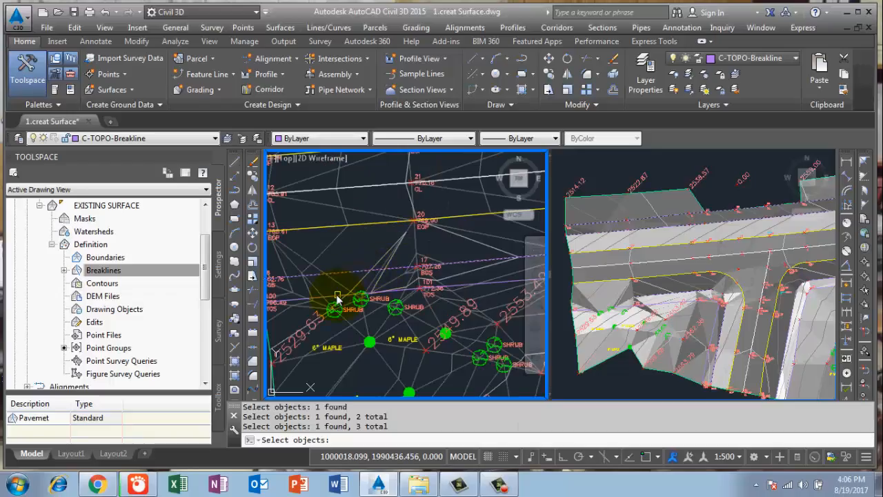
scroll(338, 299, down, 4)
click(317, 294)
Add the BOS and TOS lines east of the junction to the selection and complete the Top & Bottom breaklines
middle_drag(453, 282, 403, 285)
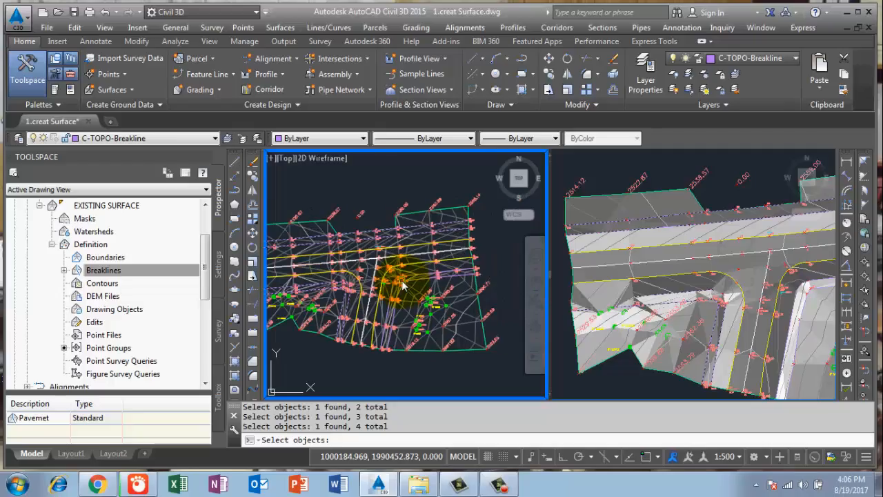
scroll(403, 285, up, 2)
scroll(408, 286, up, 4)
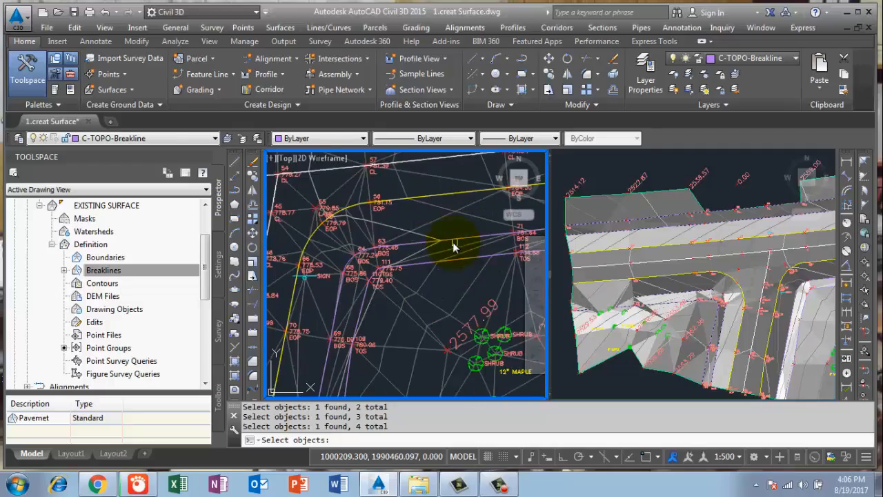
click(451, 239)
click(440, 262)
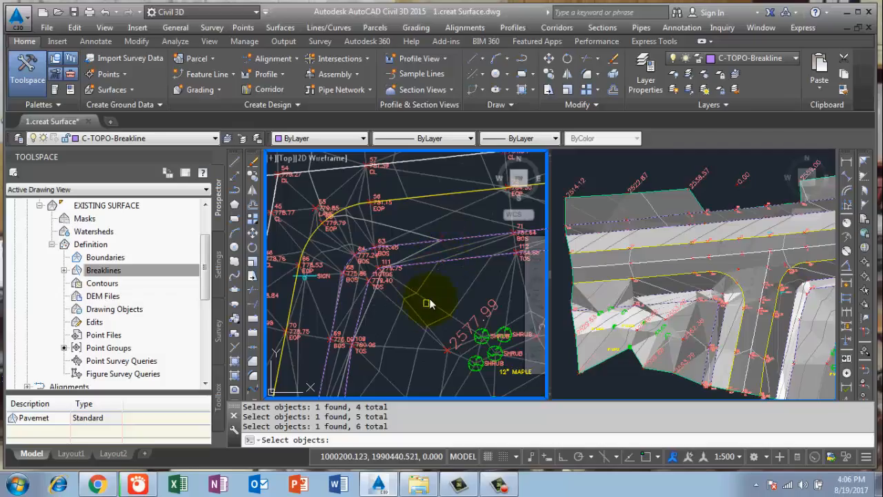
right_click(437, 295)
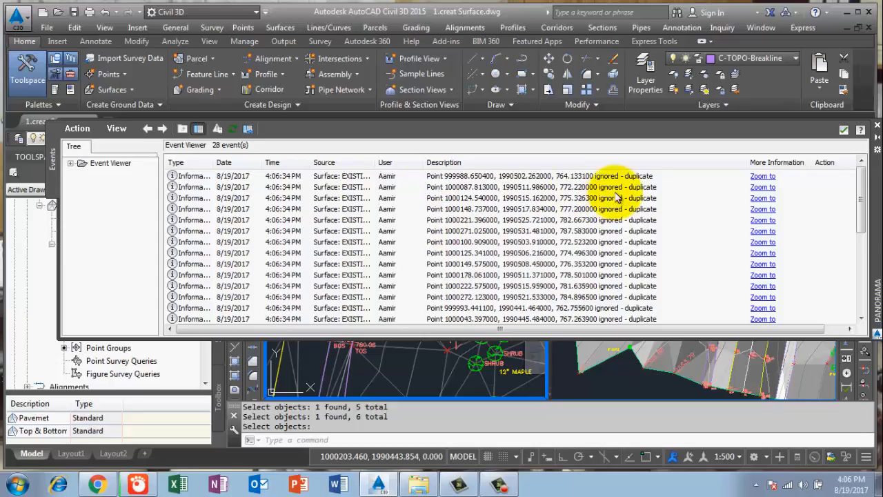
Clear all duplicate-point events from the Event Viewer and close it
drag(855, 228, 870, 197)
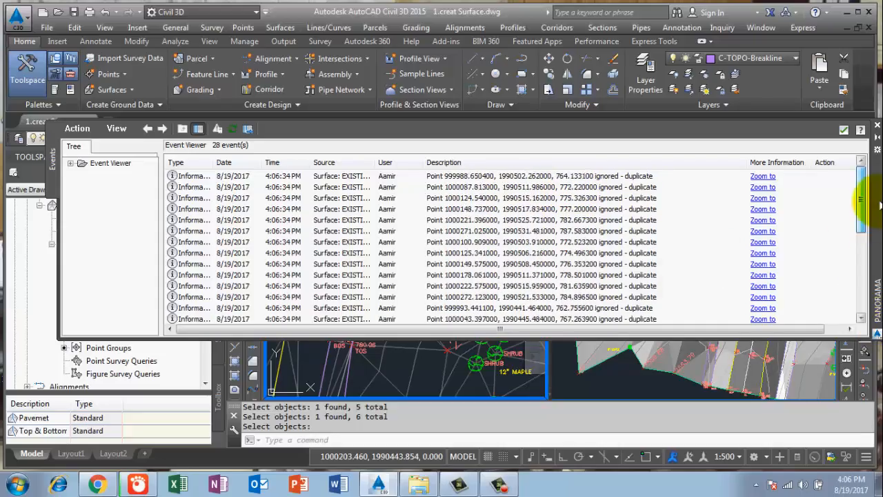
click(384, 232)
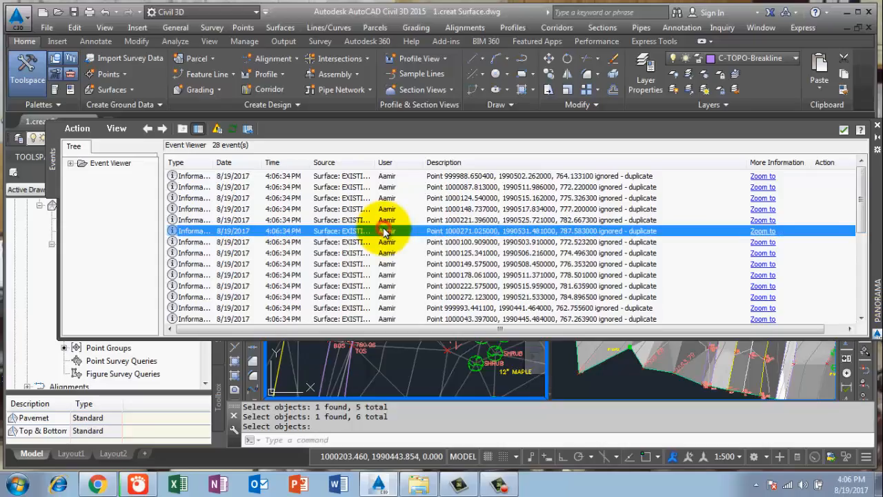
click(78, 129)
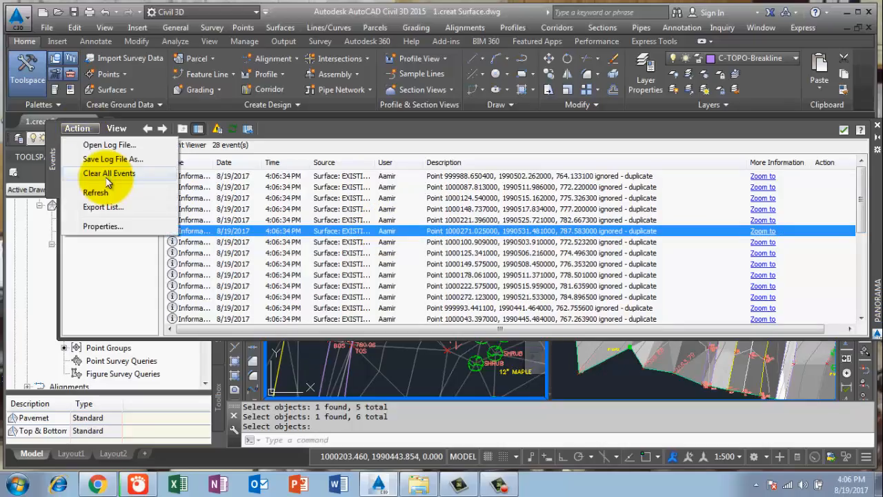
click(108, 175)
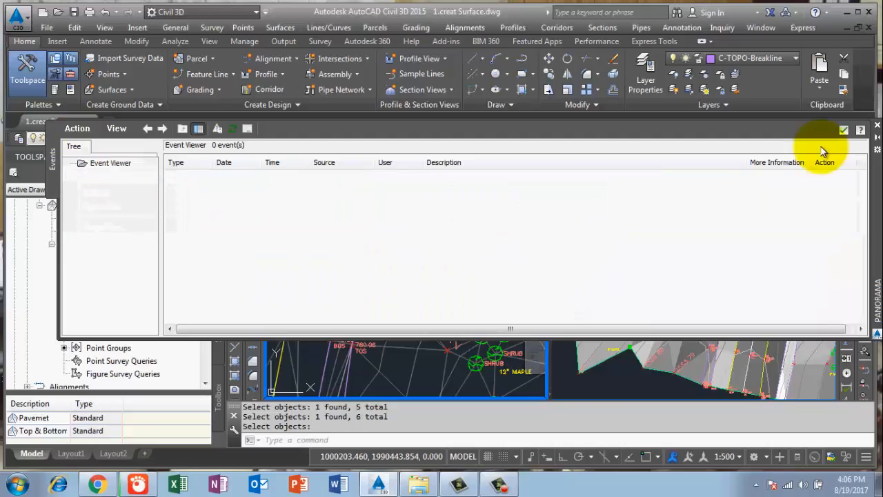
click(840, 132)
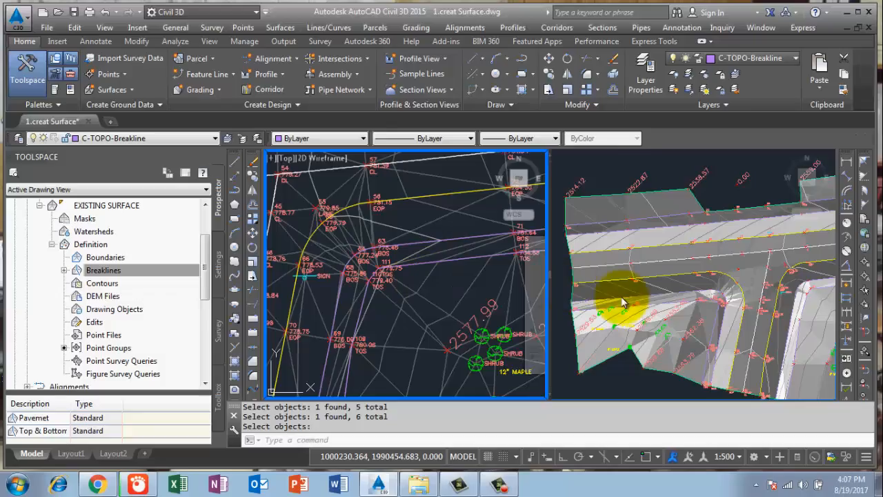
Examine the slope triangulation around the junction in the shaded viewport
click(632, 348)
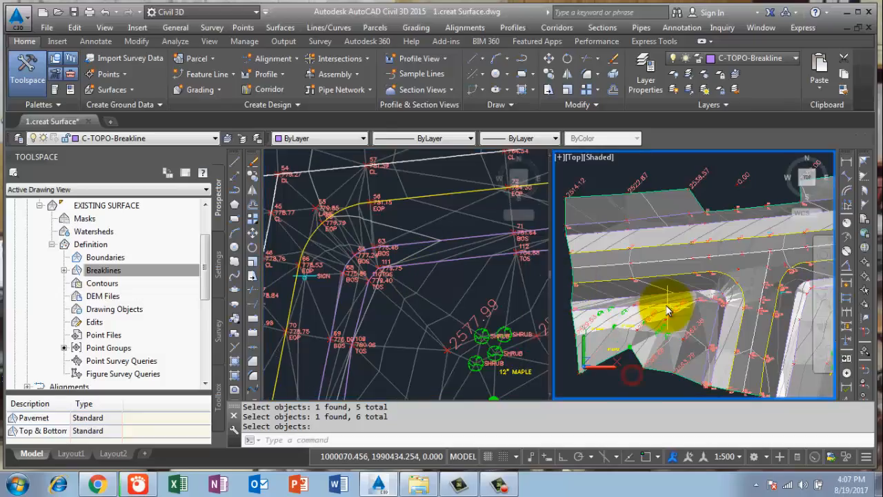
scroll(658, 298, up, 2)
scroll(653, 289, down, 2)
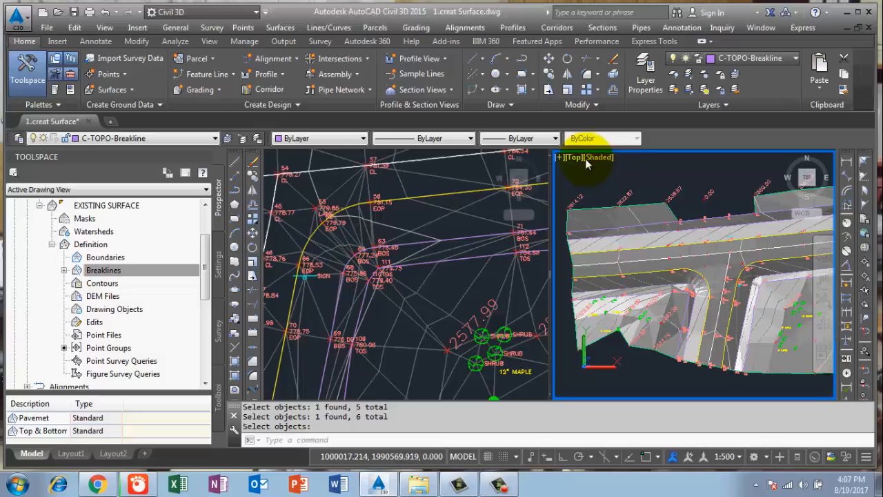
Maximize the shaded viewport and examine the road surfaces, the junction and the gap along the surface's north edge
click(559, 157)
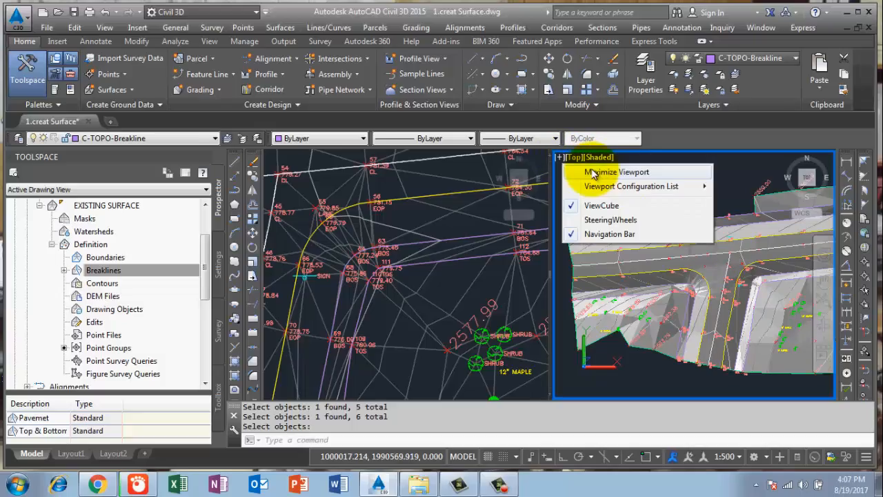
click(593, 172)
scroll(494, 272, up, 2)
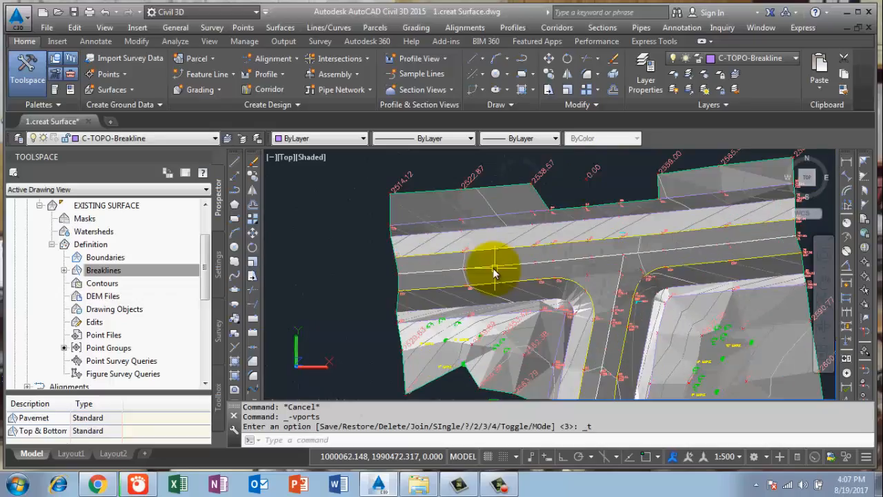
scroll(491, 276, up, 2)
middle_drag(490, 280, 481, 252)
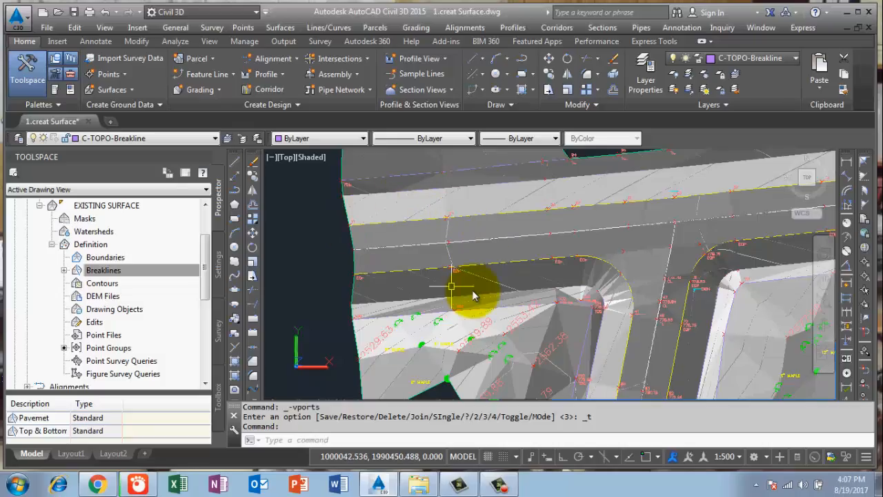
shift+middle_drag(471, 290, 654, 296)
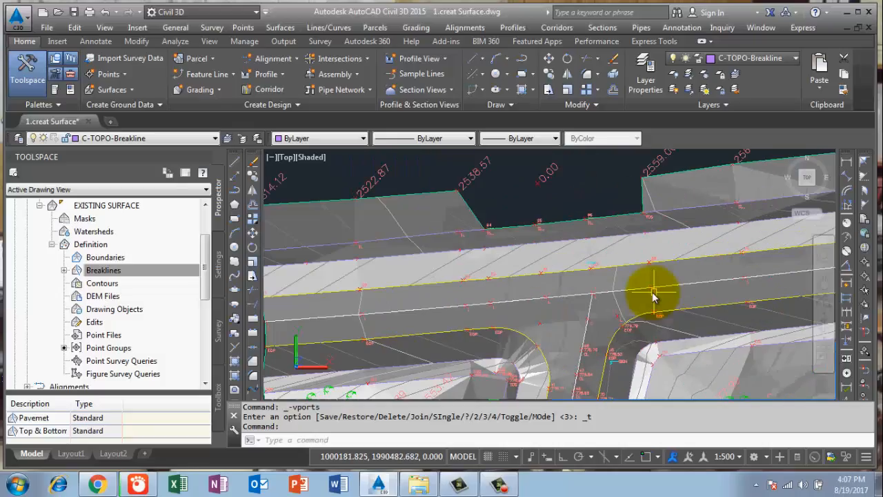
scroll(605, 266, up, 3)
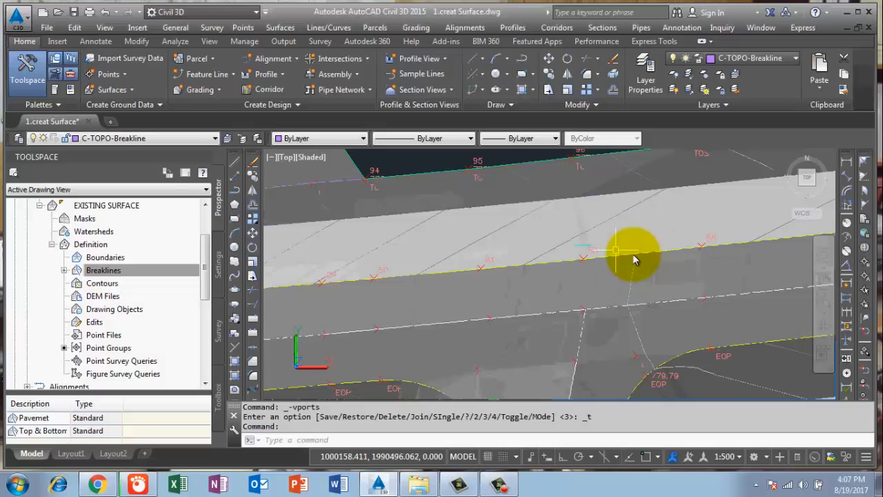
scroll(530, 221, down, 5)
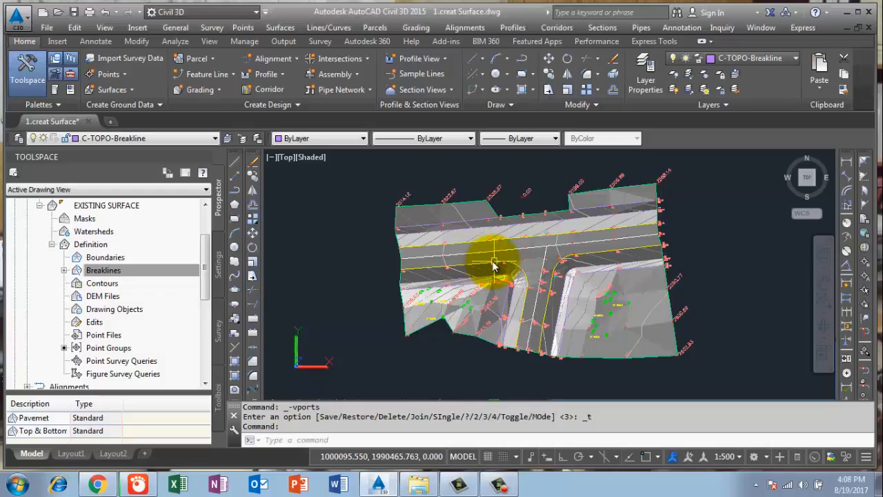
Split the display into two vertical viewports and set one of them to the 2D Wireframe visual style
click(270, 158)
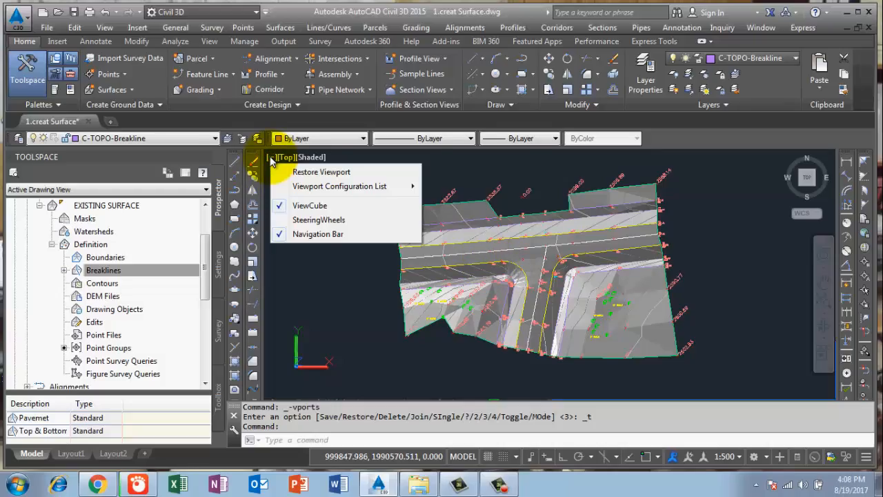
mouse_move(325, 194)
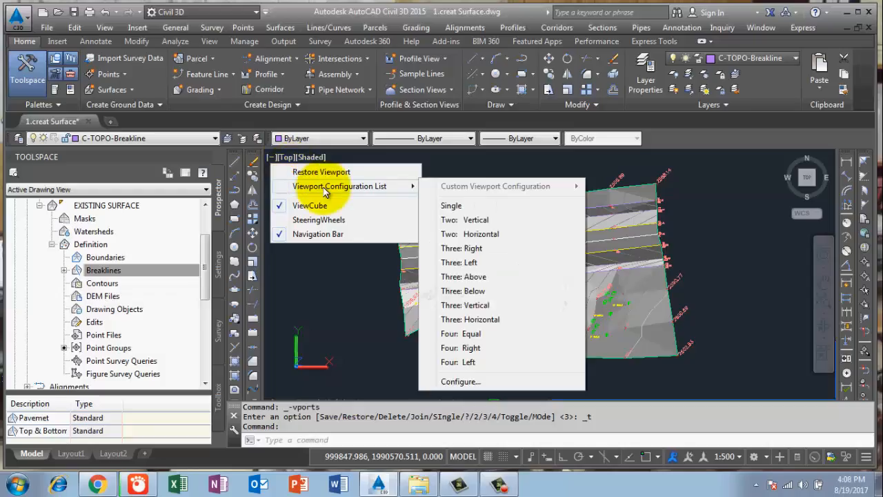
click(476, 221)
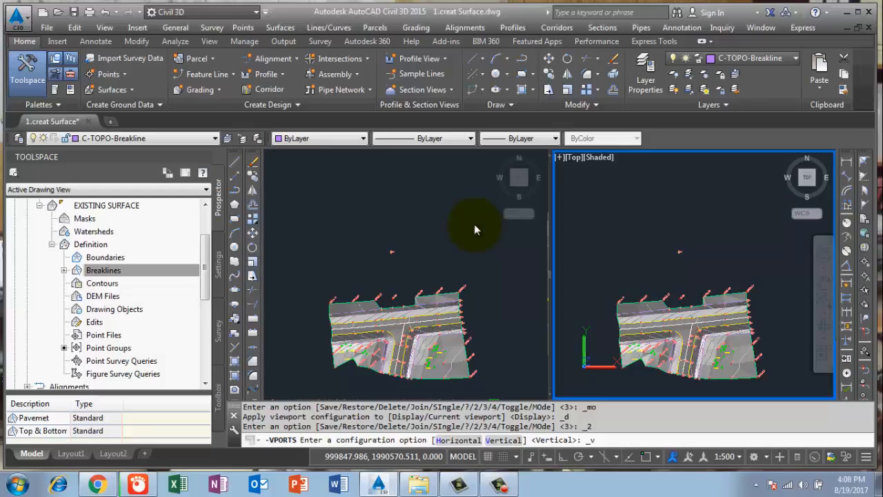
click(316, 169)
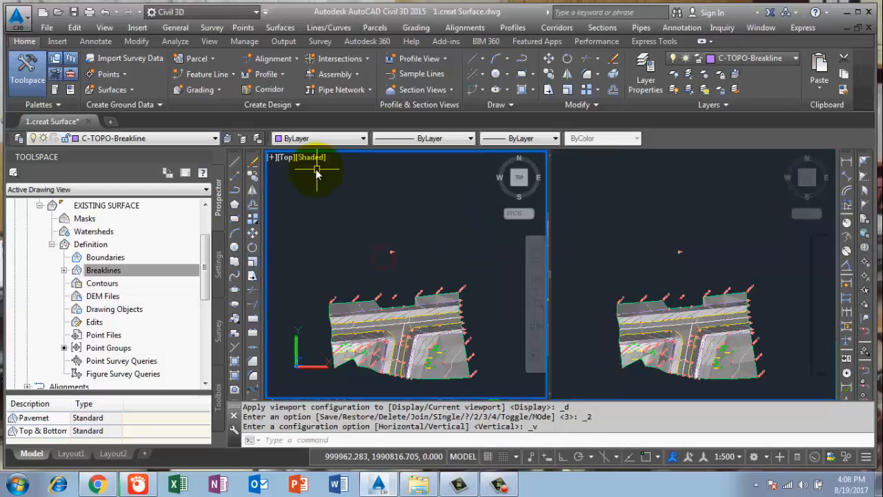
click(308, 159)
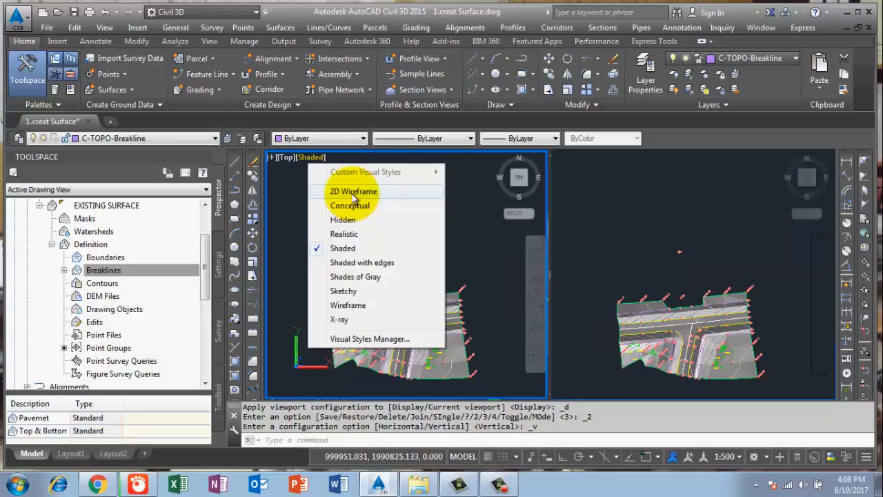
click(353, 191)
Add TIN lines to the existing surface that close the north edge gap between the 2538.57 and 2559.00 points
scroll(409, 290, up, 5)
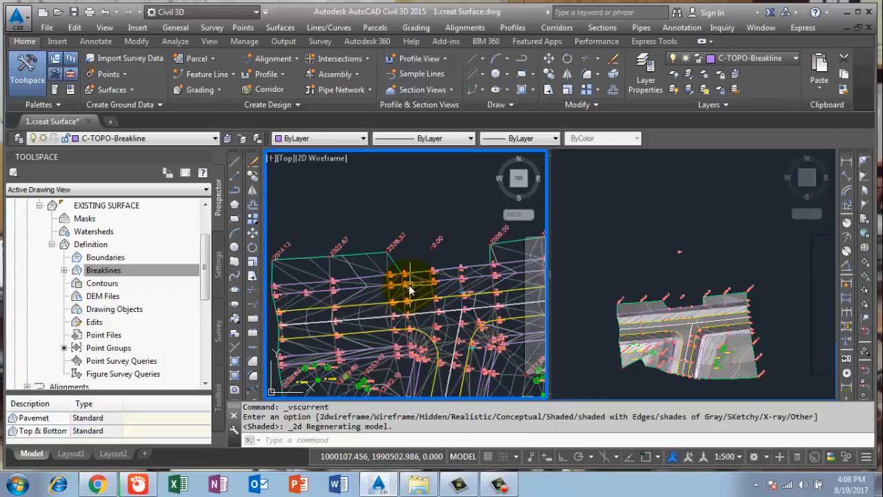
scroll(409, 290, up, 4)
middle_drag(405, 285, 393, 330)
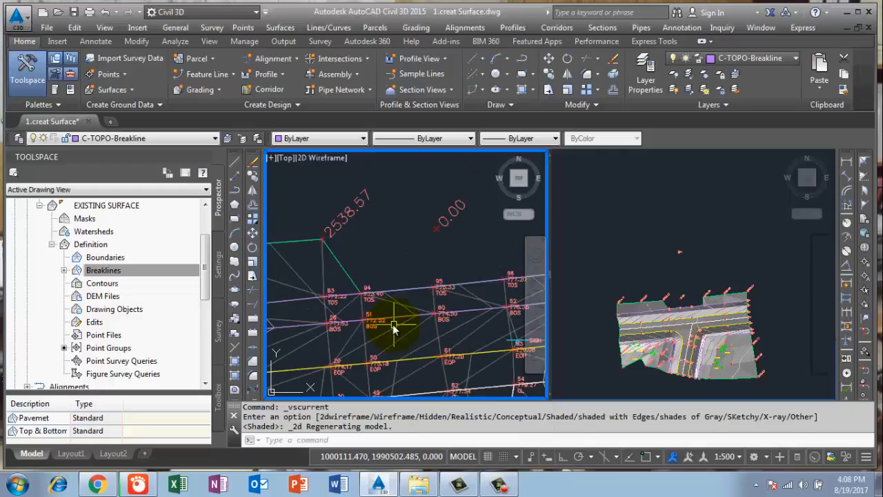
scroll(398, 278, down, 6)
scroll(397, 278, up, 4)
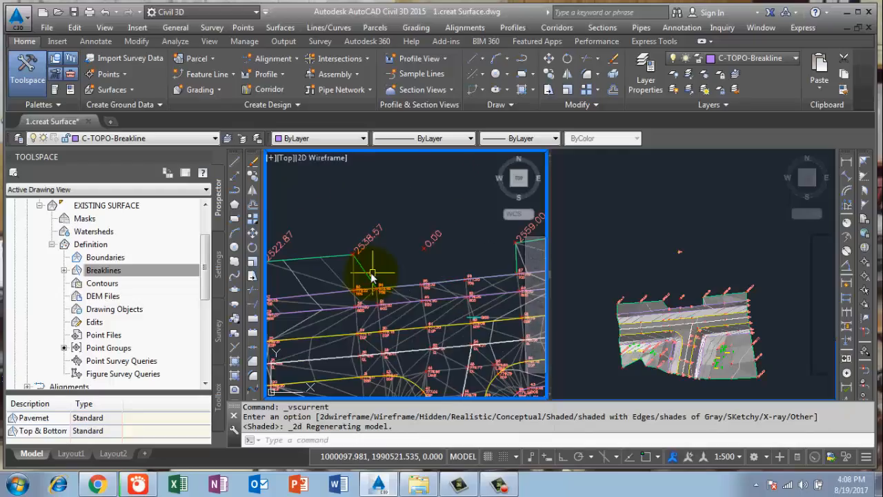
click(364, 274)
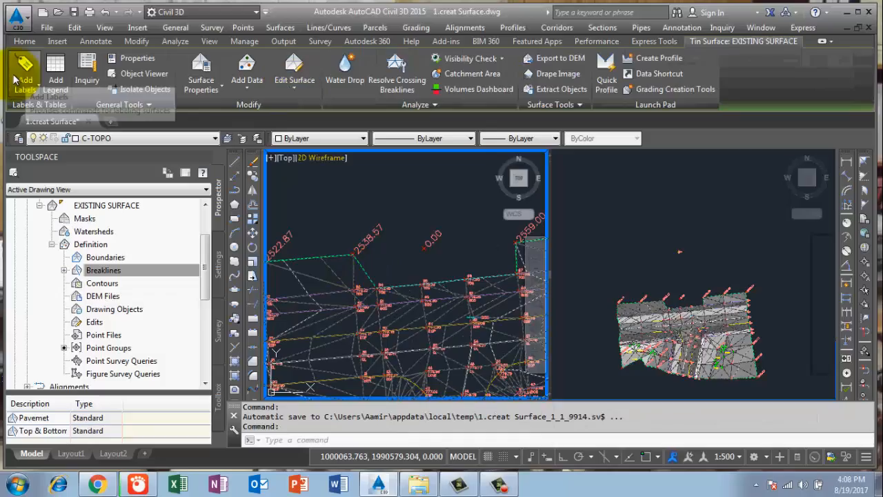
click(297, 95)
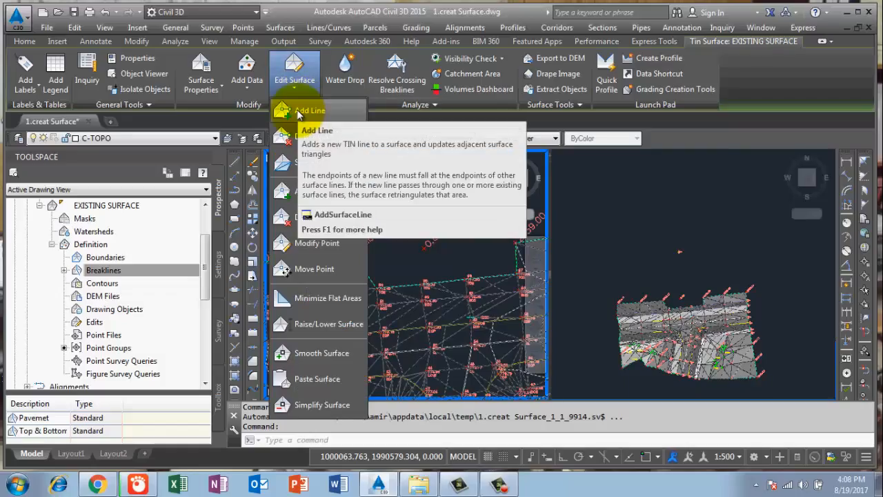
click(299, 112)
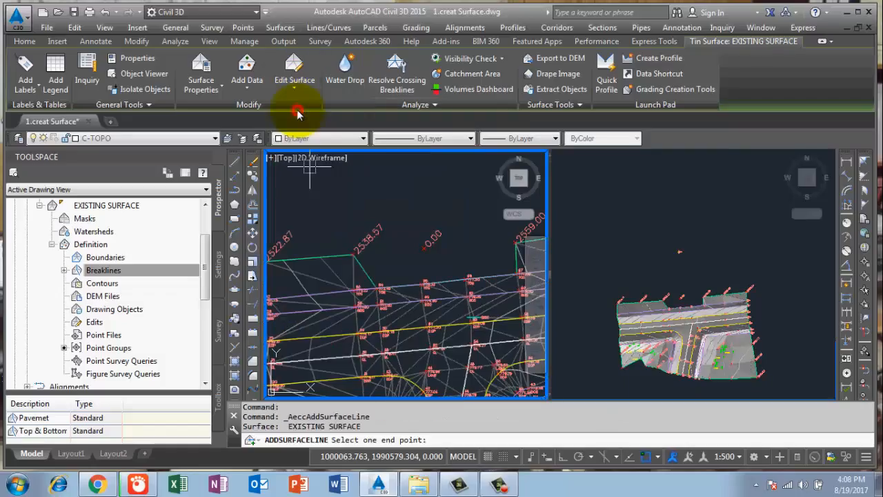
click(352, 260)
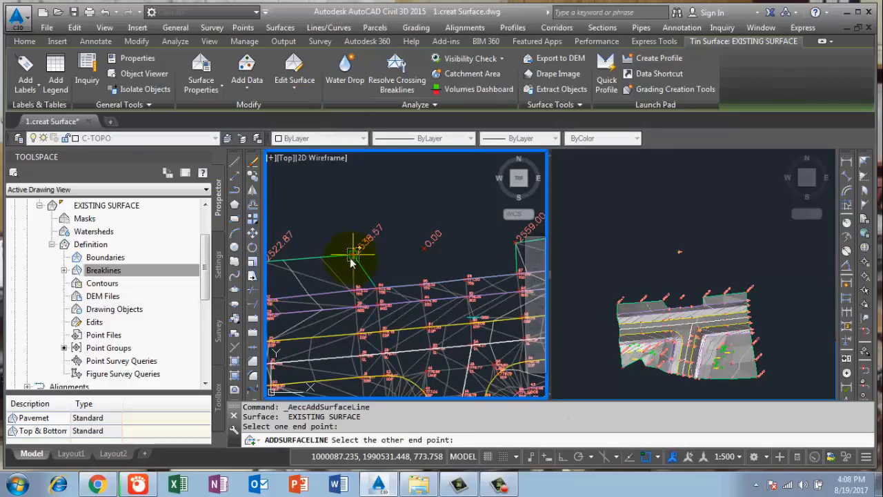
click(420, 287)
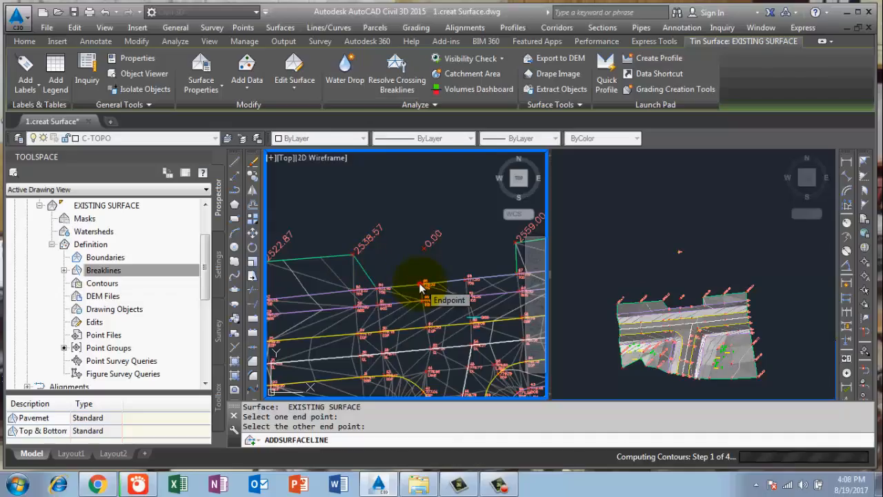
click(467, 280)
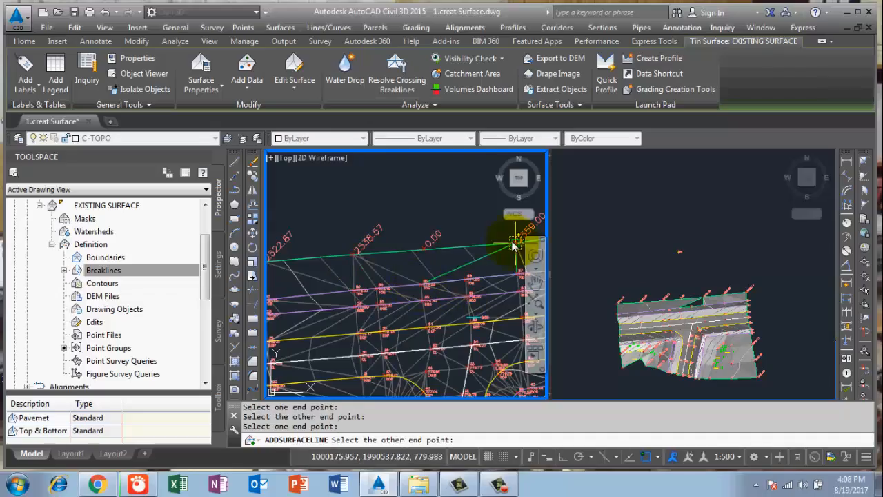
click(514, 243)
Add TIN lines that close the surface's southwest edge from the 2539.99 corner point past 2563.79 to the TOS point at the side road
scroll(456, 274, down, 5)
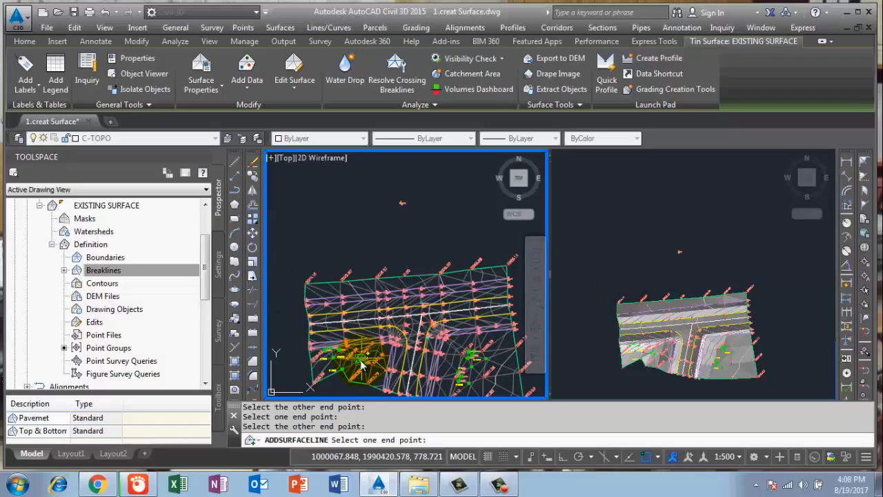
middle_drag(361, 365, 372, 296)
scroll(329, 329, up, 2)
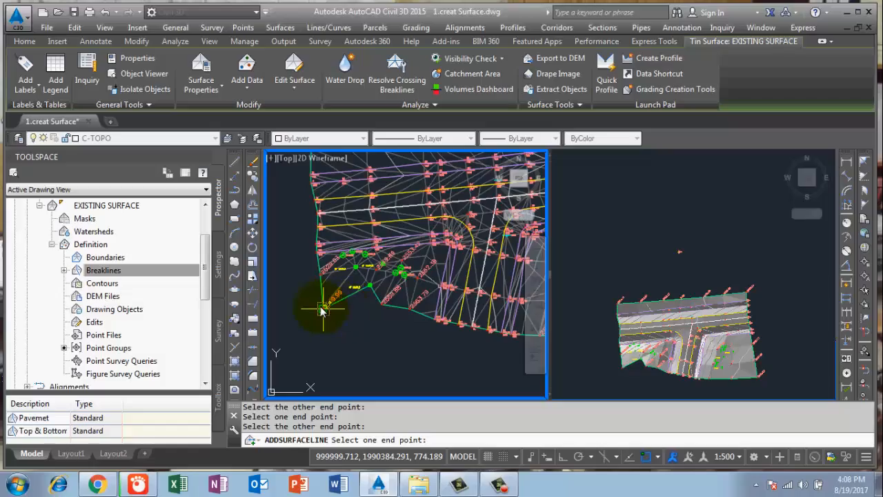
click(322, 308)
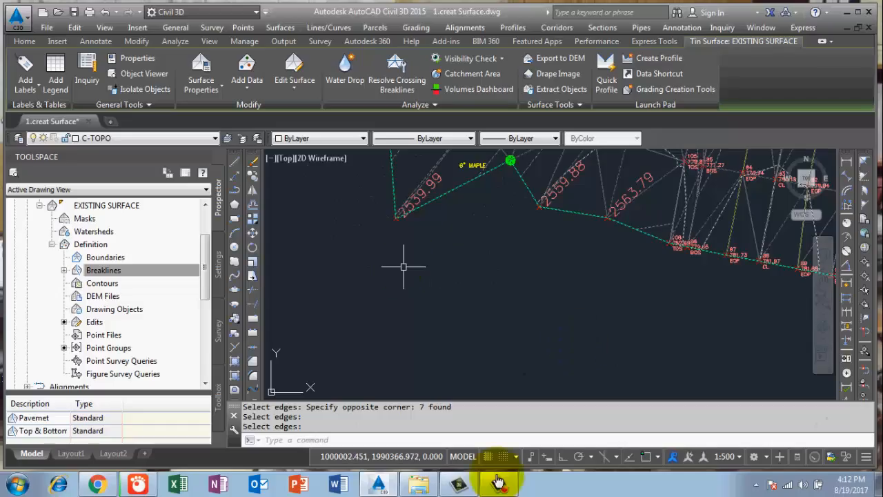
click(281, 84)
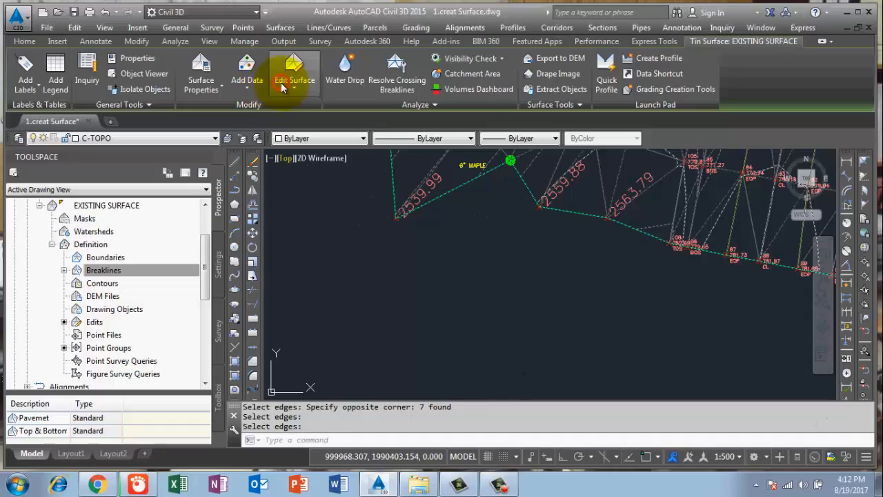
click(304, 113)
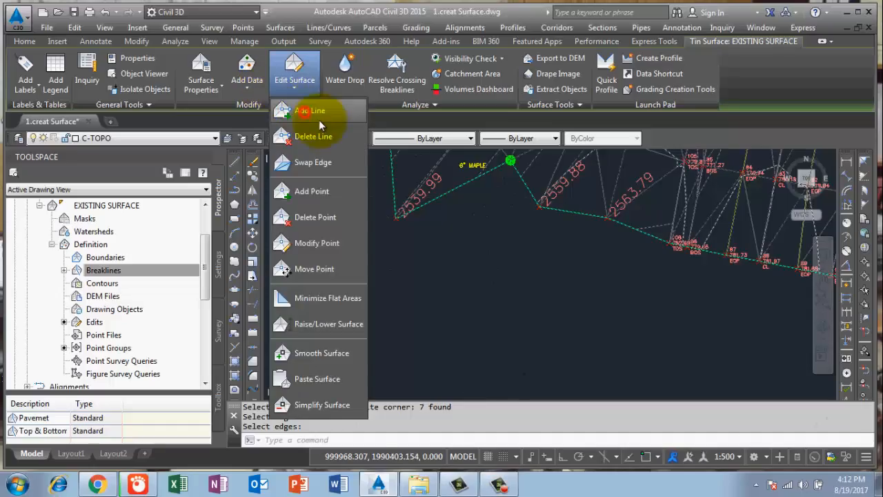
click(539, 206)
click(397, 220)
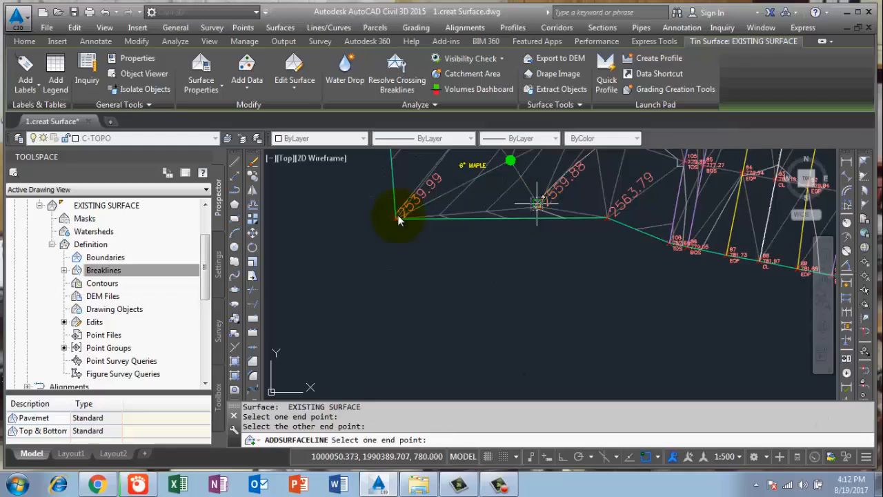
click(527, 237)
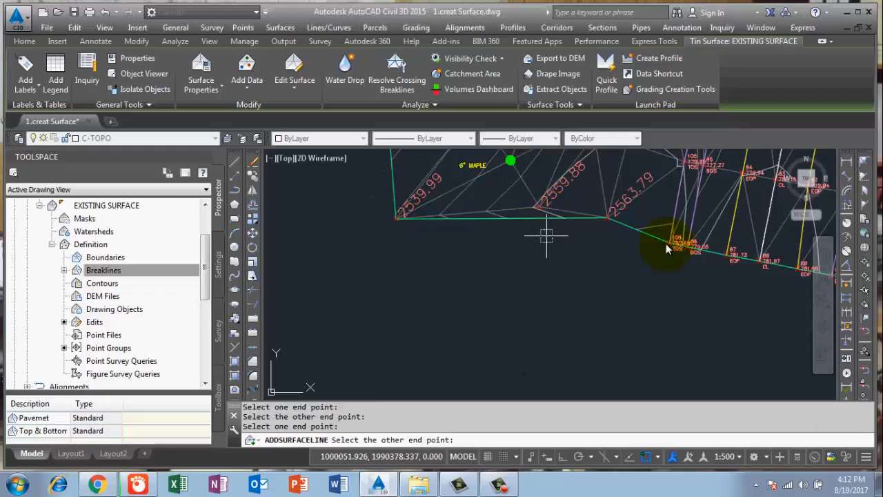
click(660, 248)
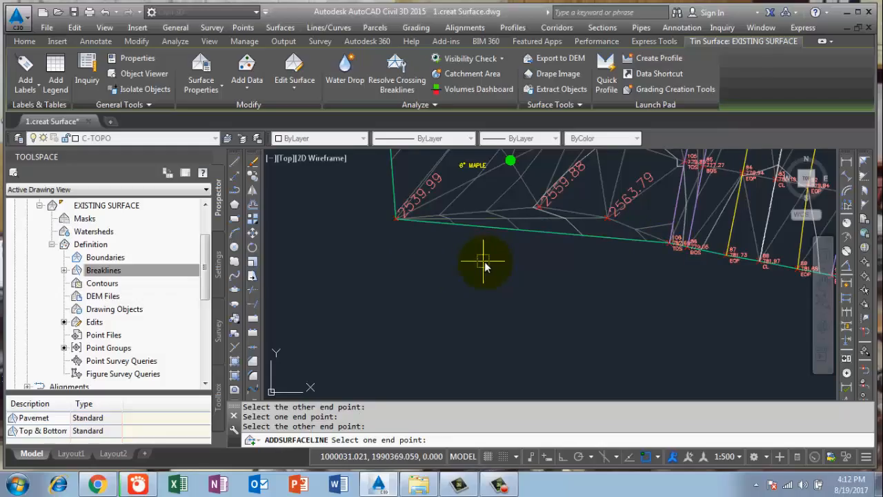
key(Escape)
Split the display into two vertical viewports, set one to Shaded, and inspect the surface's southwest edge in it
scroll(450, 282, down, 5)
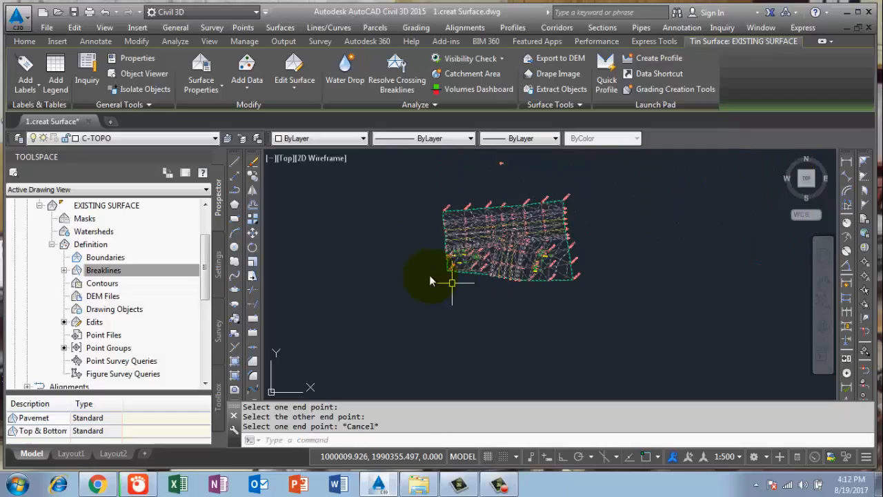
scroll(429, 280, up, 3)
middle_drag(429, 281, 327, 264)
middle_drag(407, 283, 346, 302)
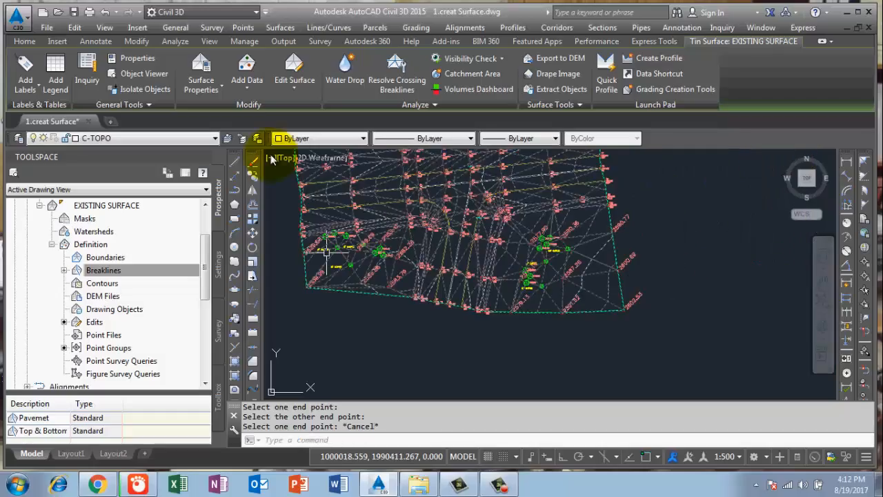
click(270, 158)
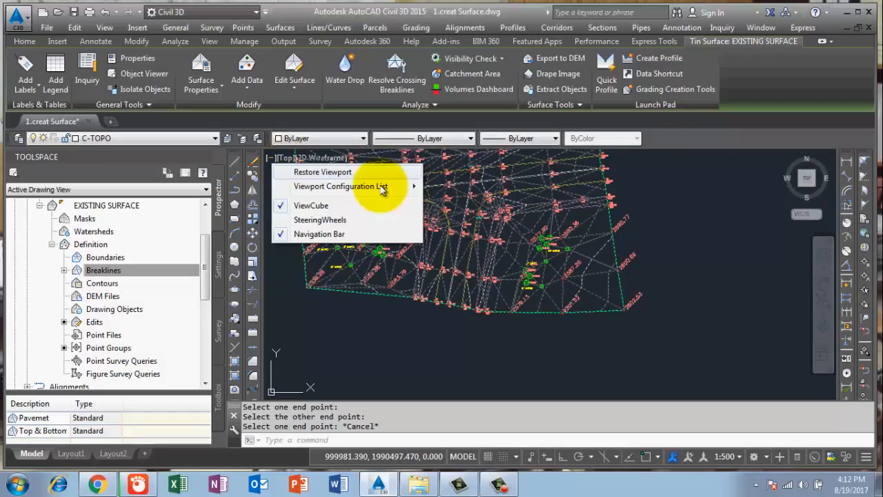
mouse_move(383, 190)
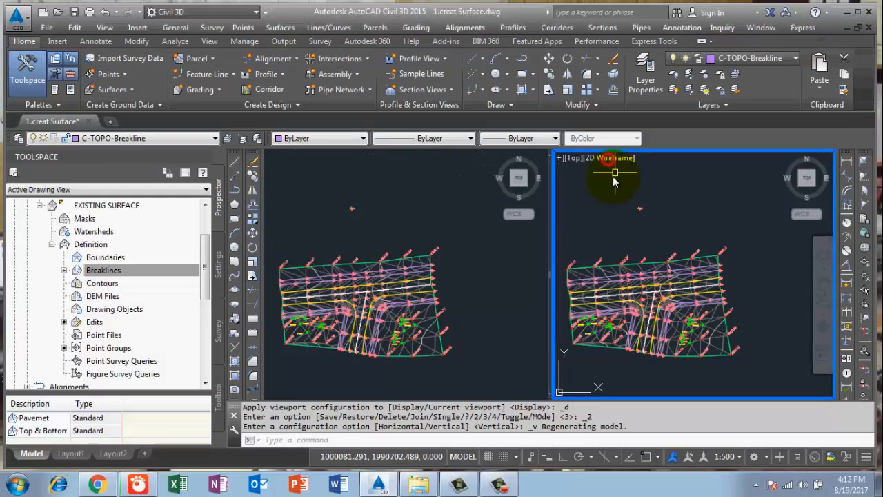
click(613, 158)
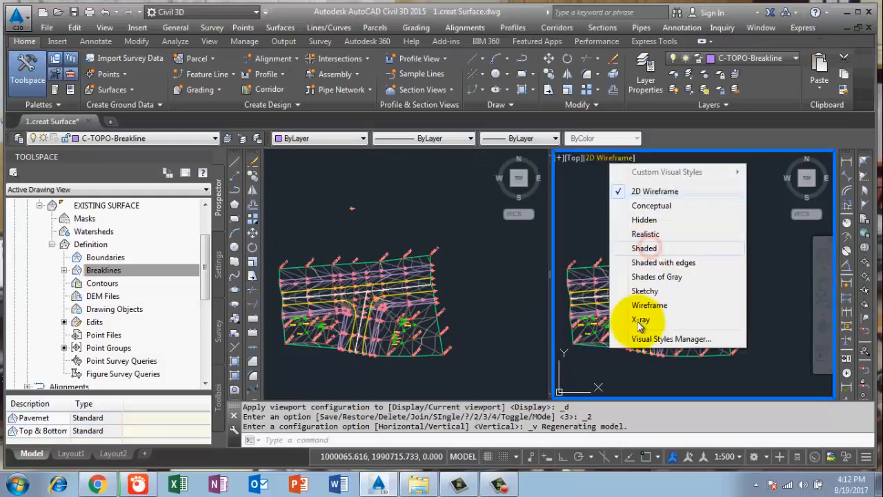
scroll(609, 344, up, 3)
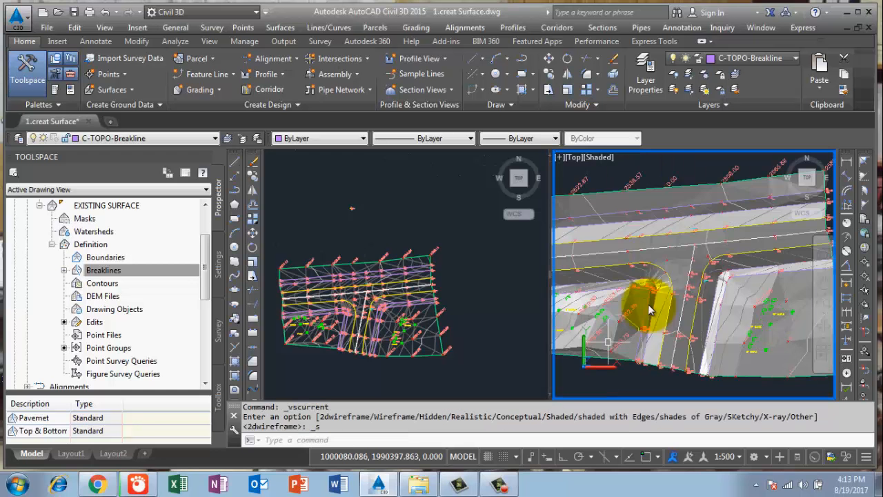
middle_drag(648, 310, 610, 310)
scroll(611, 310, up, 3)
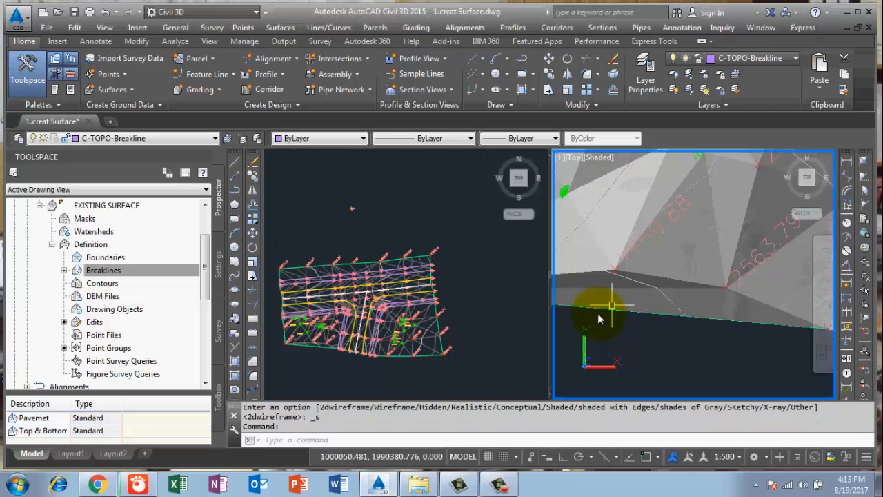
Compare the surface's southwest edge and side road intersection in the shaded and 2D Wireframe viewports
scroll(599, 318, down, 3)
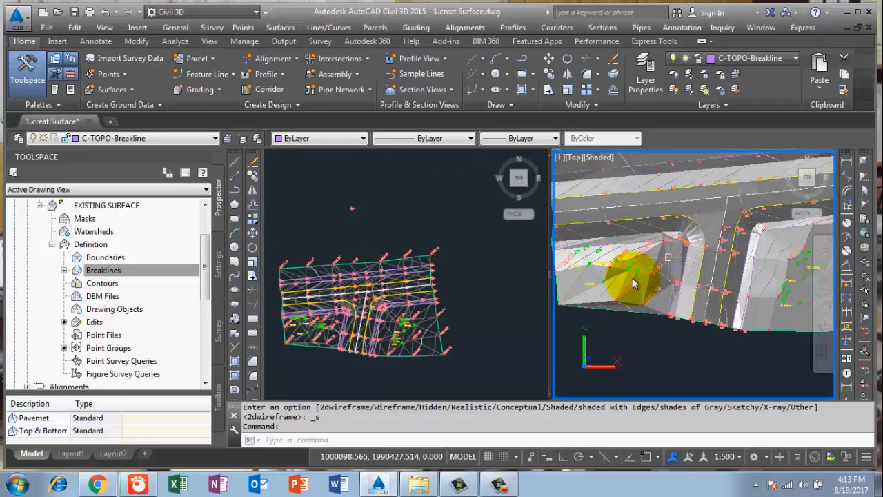
scroll(636, 294, up, 3)
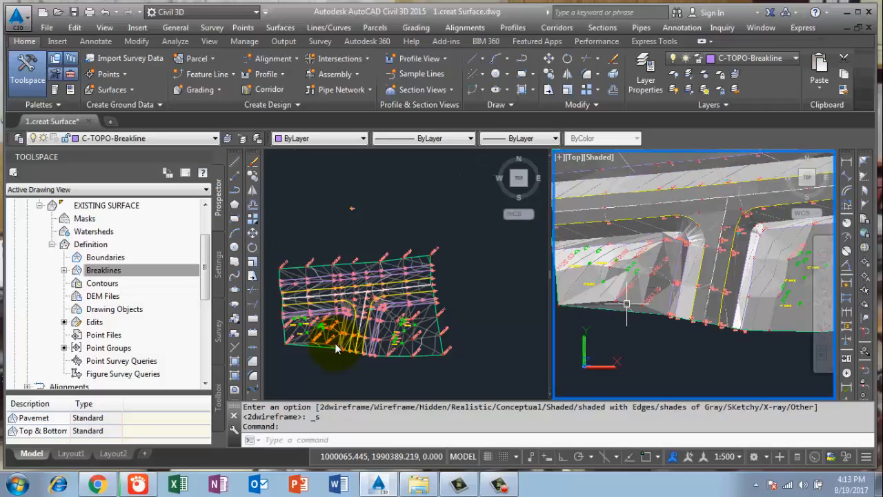
scroll(312, 328, up, 8)
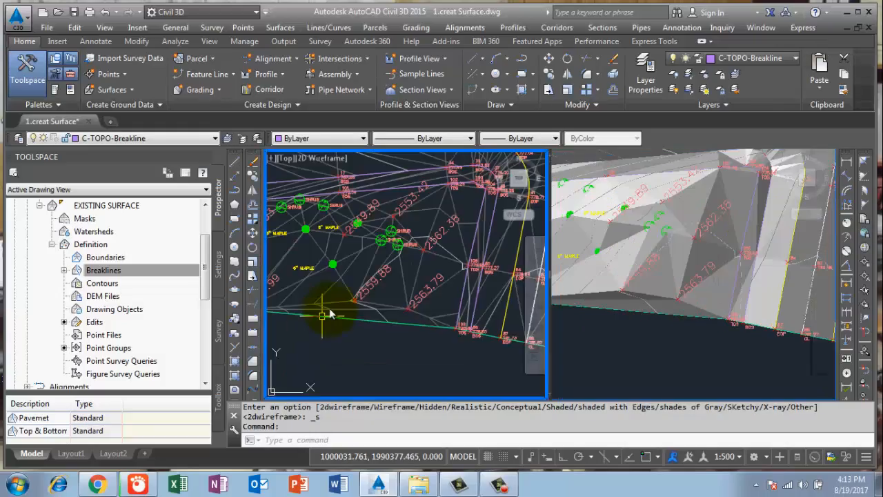
scroll(329, 308, down, 1)
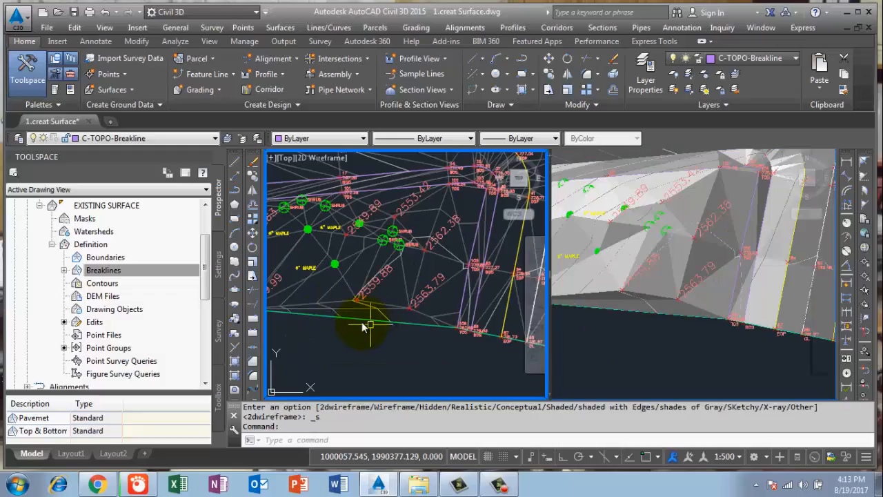
scroll(434, 310, down, 4)
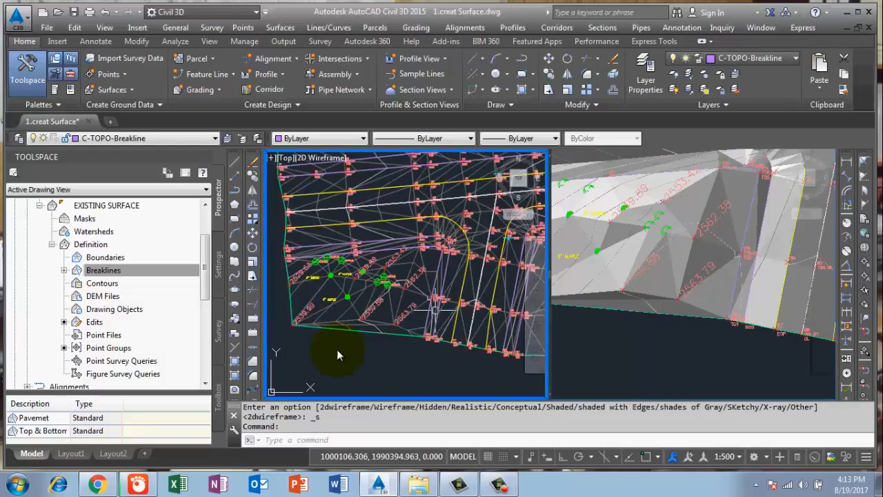
middle_drag(389, 327, 336, 349)
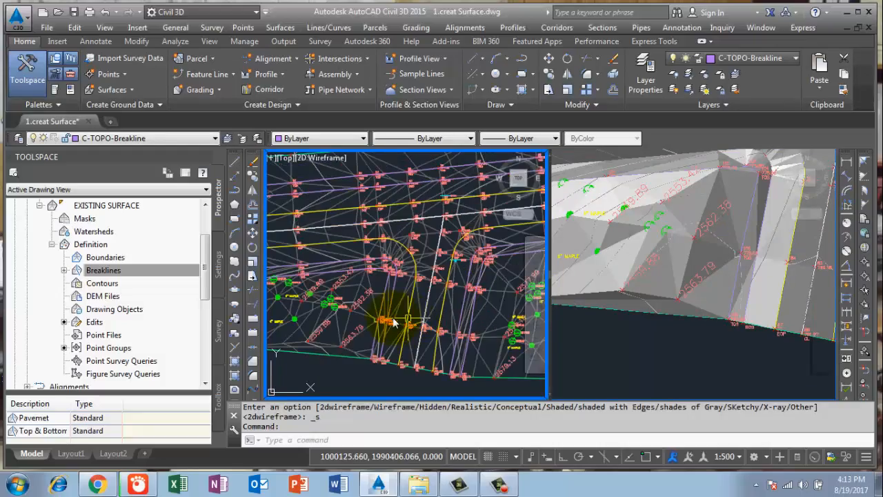
scroll(452, 293, down, 4)
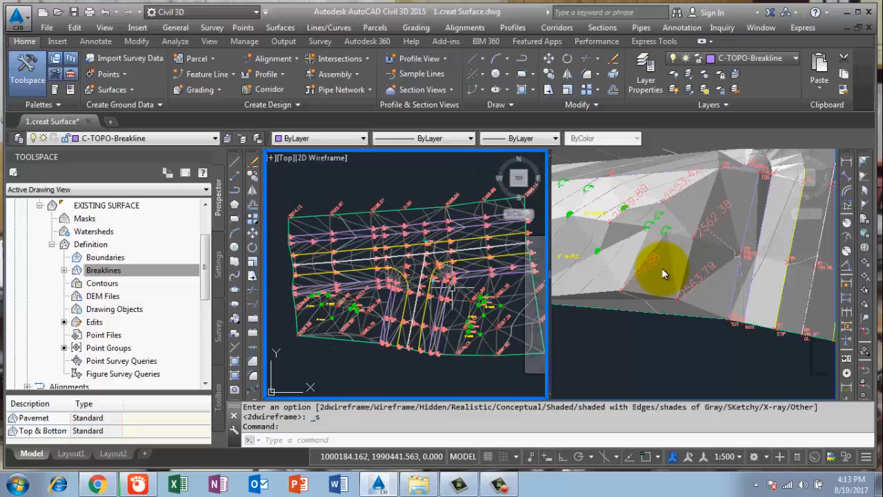
click(656, 235)
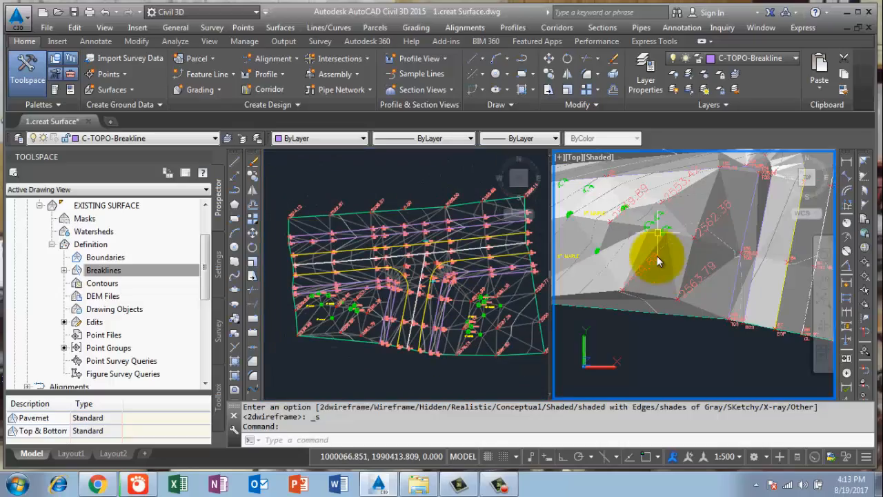
scroll(658, 256, down, 1)
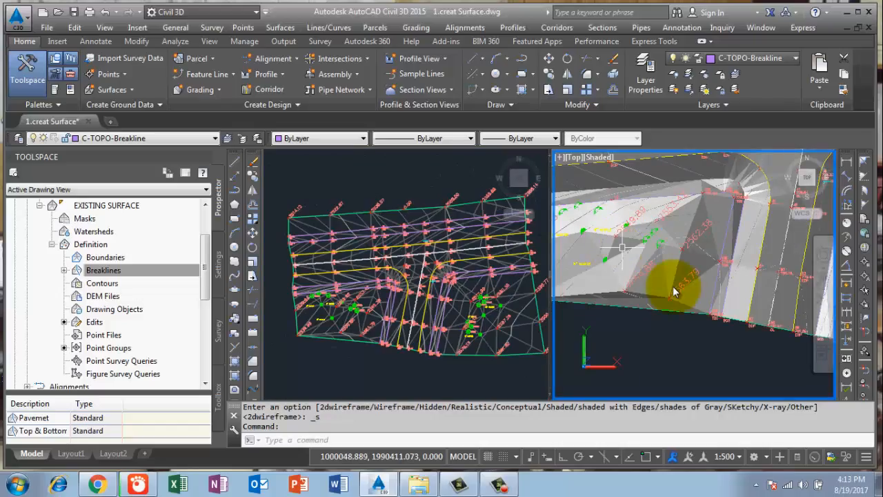
scroll(585, 290, down, 3)
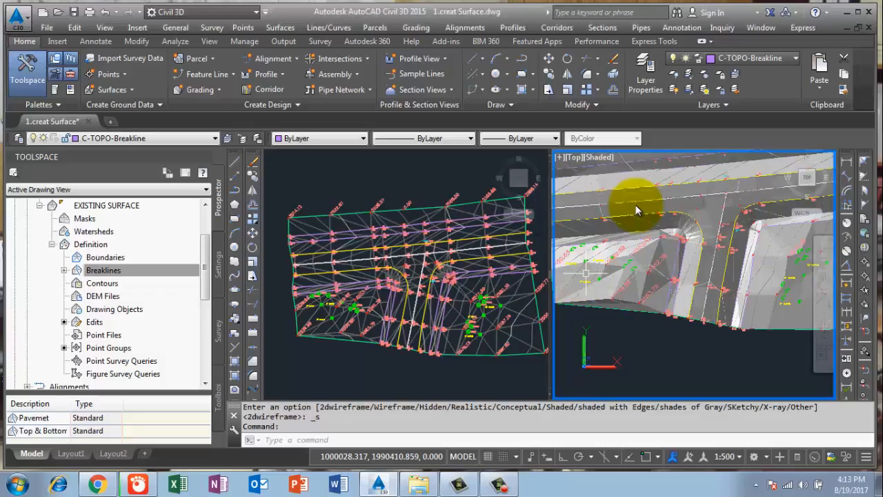
Maximize the shaded viewport and show the whole surface closer in the SW Isometric view
click(560, 157)
click(600, 172)
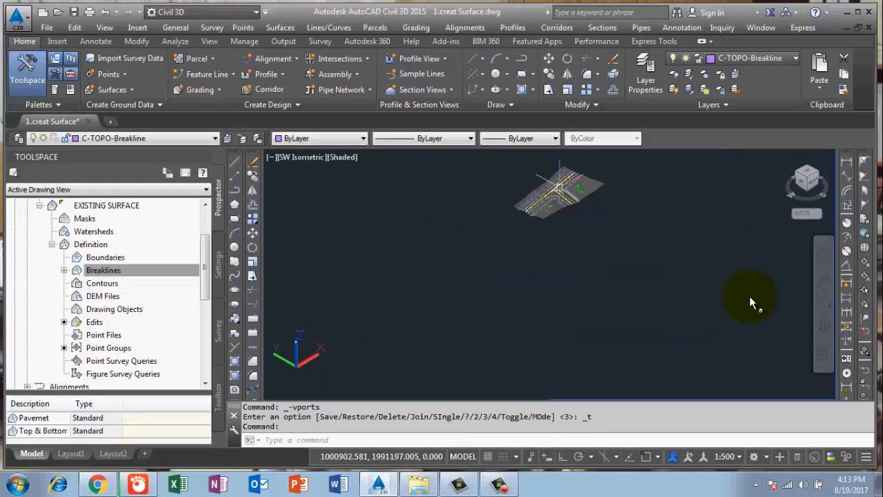
click(824, 302)
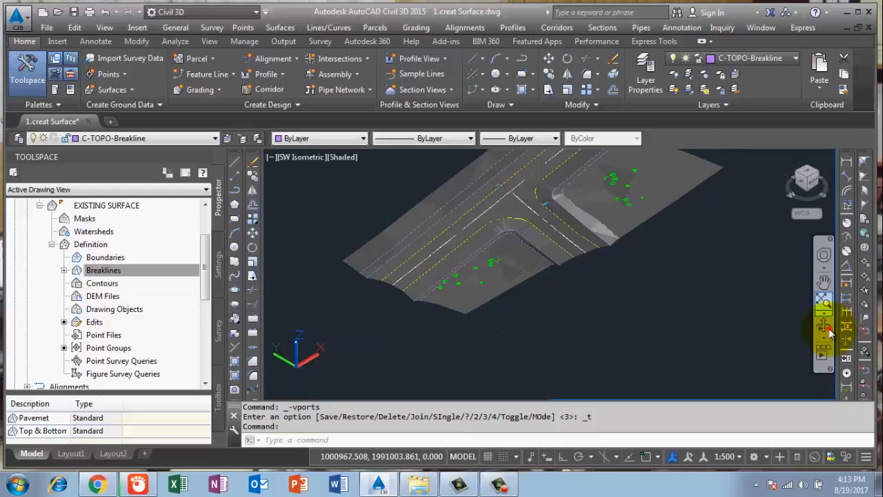
Orbit the shaded surface in 3D to examine the road intersection, the side slopes and the southwest edge
click(825, 325)
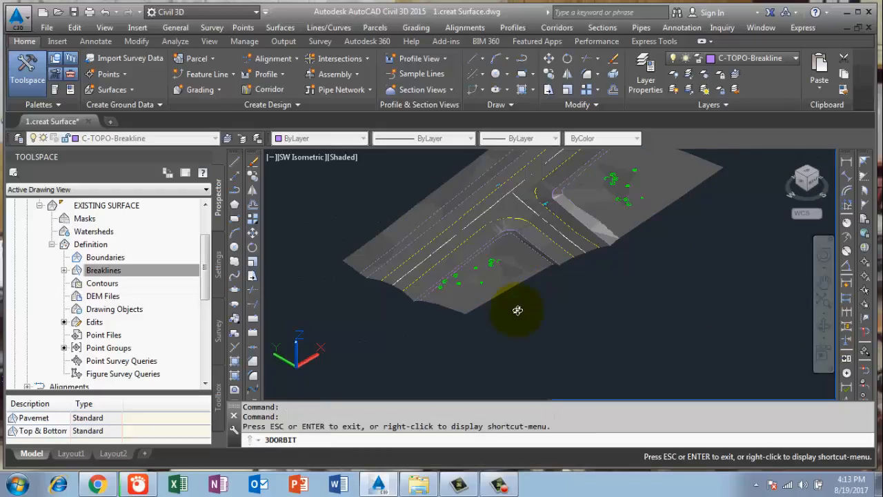
drag(517, 308, 652, 152)
drag(651, 152, 428, 288)
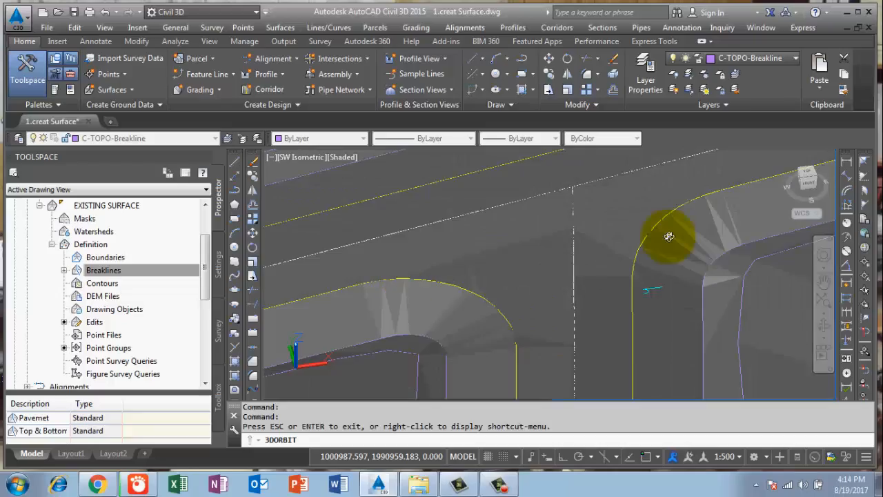
drag(588, 323, 696, 363)
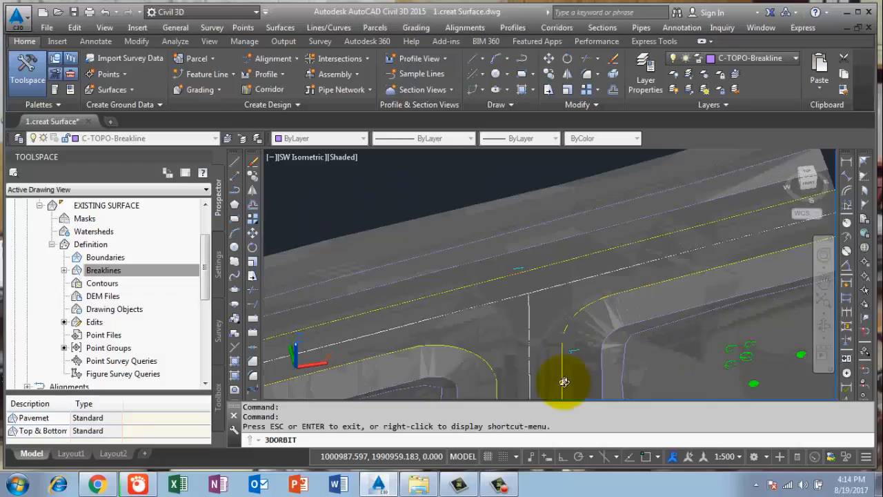
drag(564, 381, 622, 213)
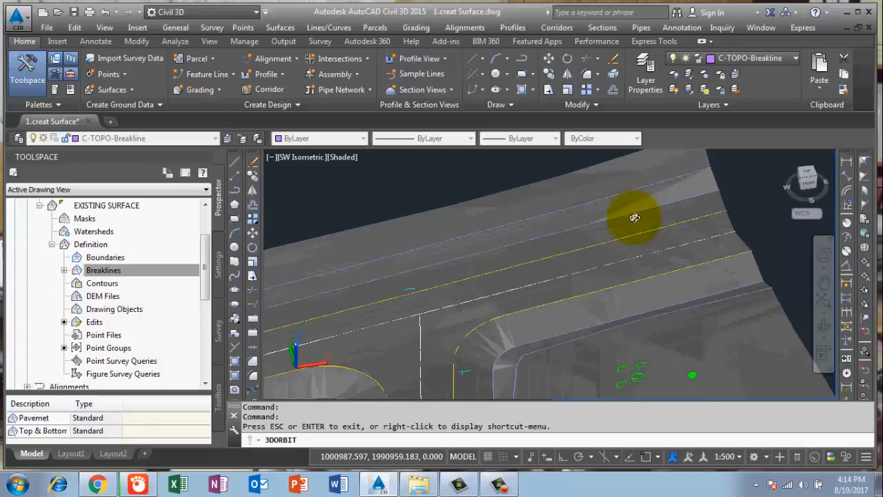
drag(624, 229, 504, 314)
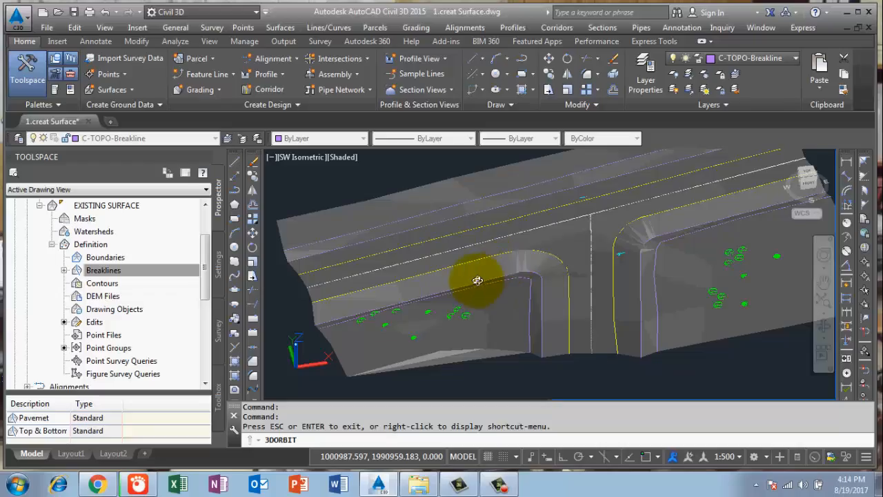
drag(753, 266, 531, 343)
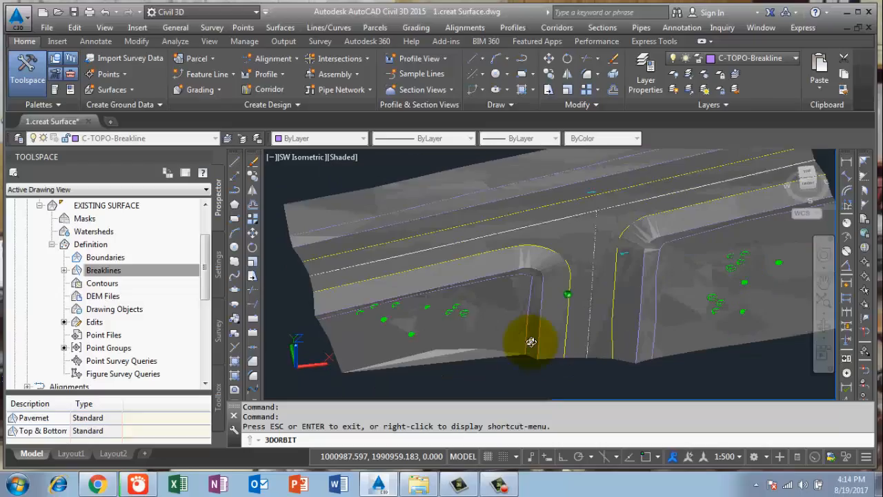
key(Escape)
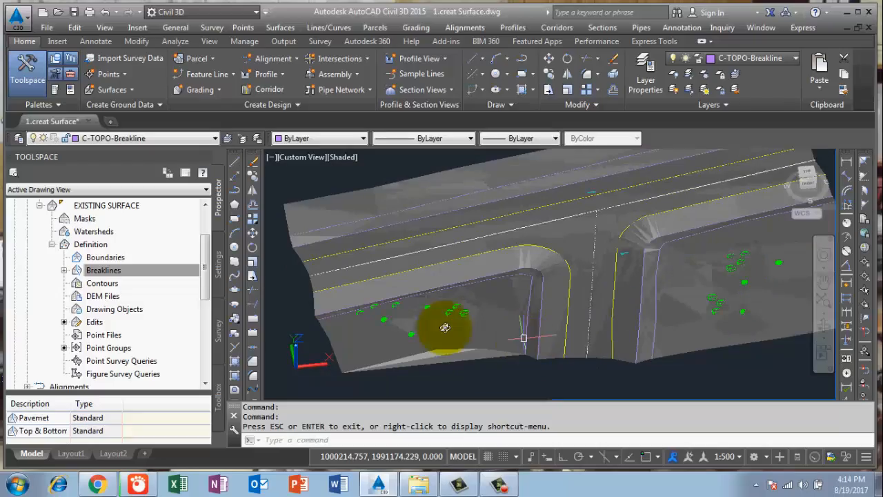
Return to the plan view of the current UCS and set the visual style to 2D Wireframe
click(339, 440)
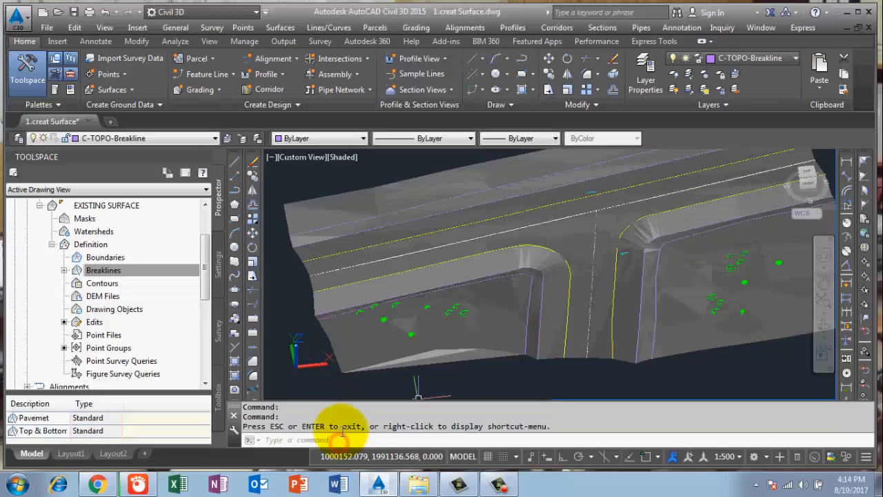
text(p)
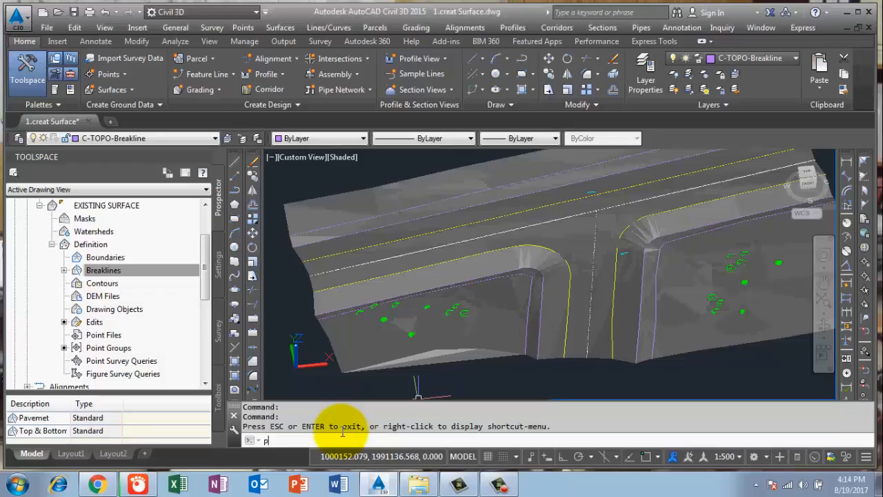
text(Lan)
key(Return)
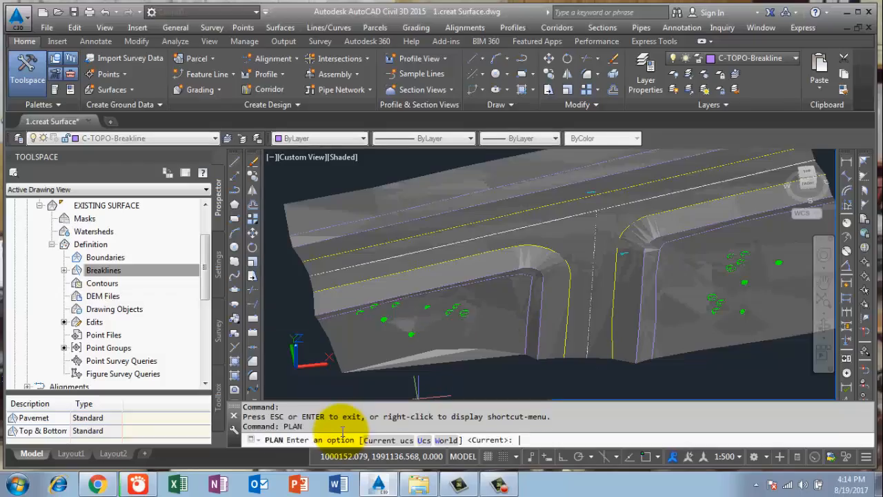
key(Return)
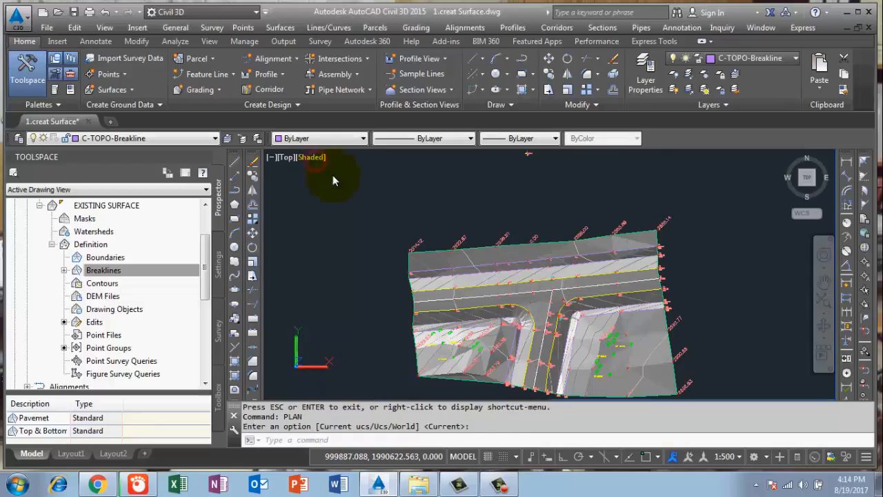
click(311, 157)
click(345, 191)
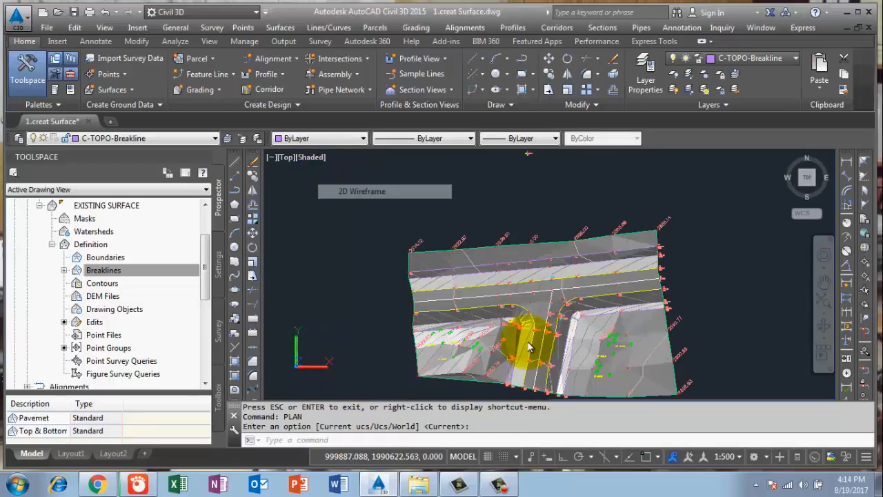
mouse_move(538, 342)
middle_down()
mouse_move(498, 298)
mouse_move(439, 279)
middle_up()
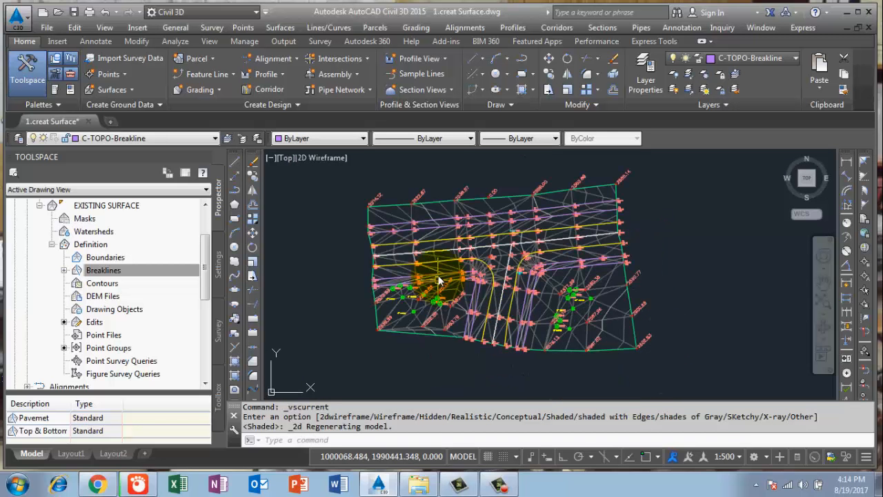
Examine the triangulation along the surface's southwest edge, the main road and the north edge between the 2538.57 and 2559.00 points
scroll(438, 279, up, 2)
scroll(435, 285, down, 2)
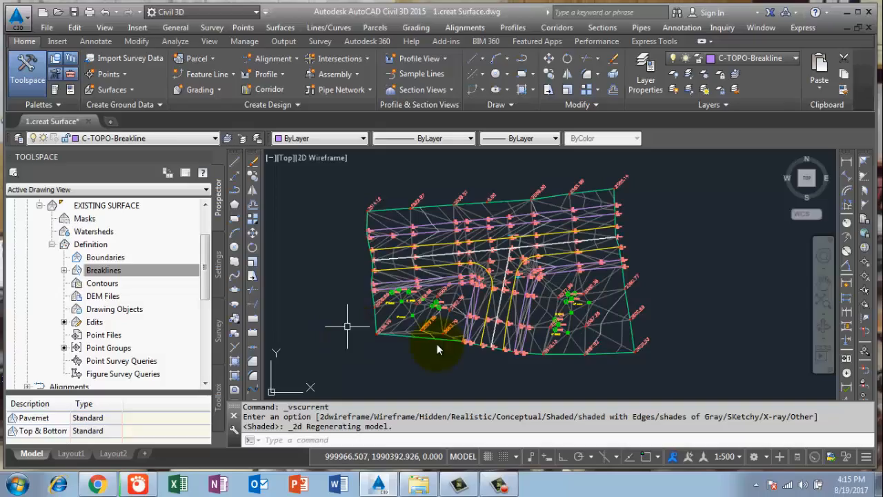
scroll(421, 327, up, 5)
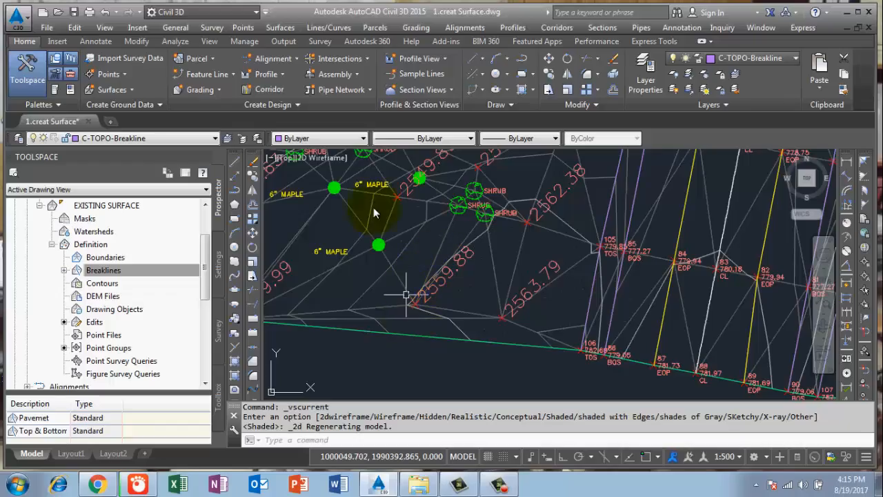
middle_drag(350, 298, 514, 272)
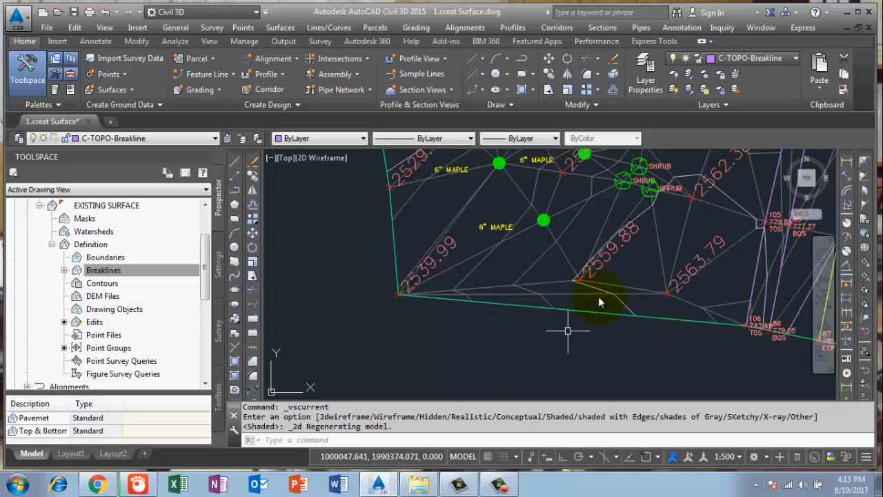
scroll(598, 301, down, 2)
middle_drag(527, 377, 497, 344)
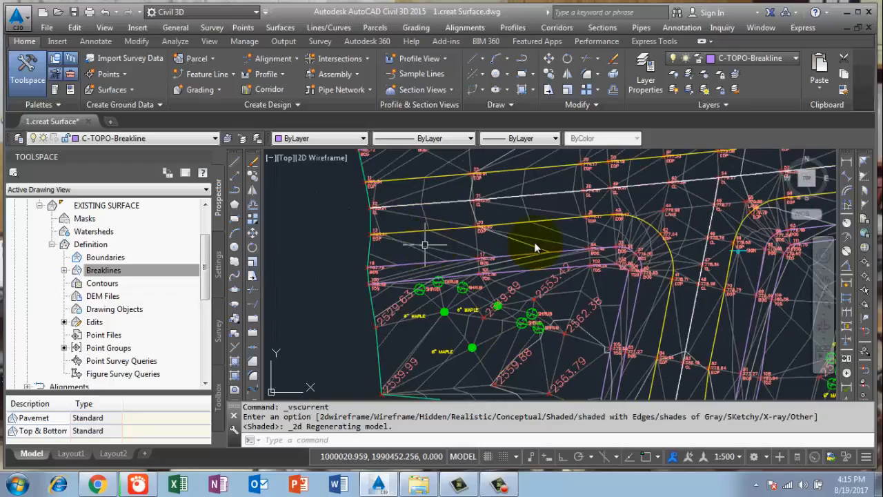
scroll(533, 241, down, 4)
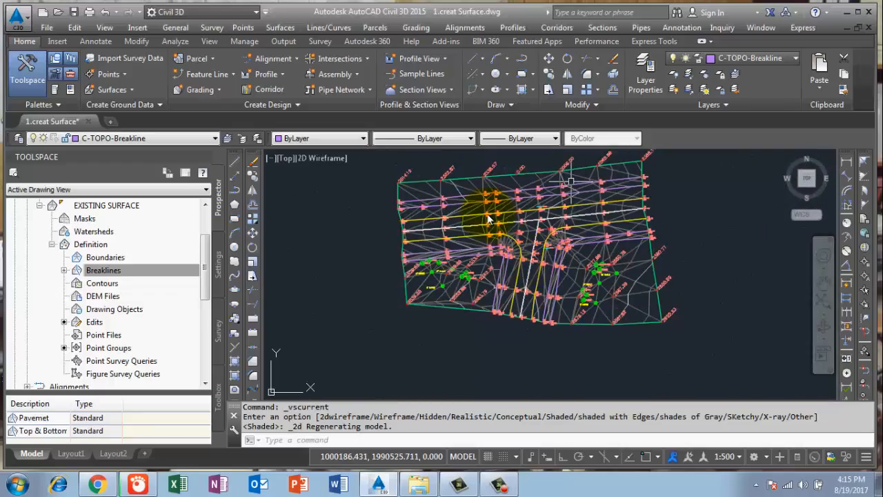
scroll(552, 189, up, 5)
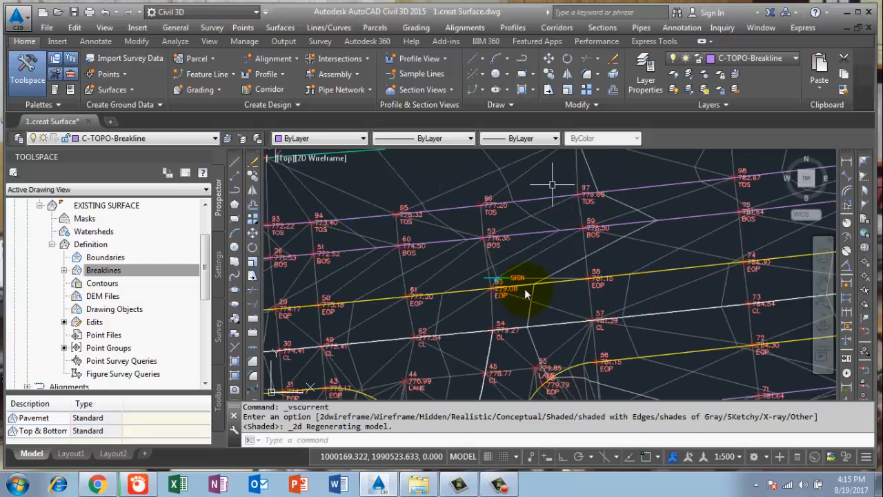
scroll(525, 288, down, 2)
scroll(510, 258, down, 3)
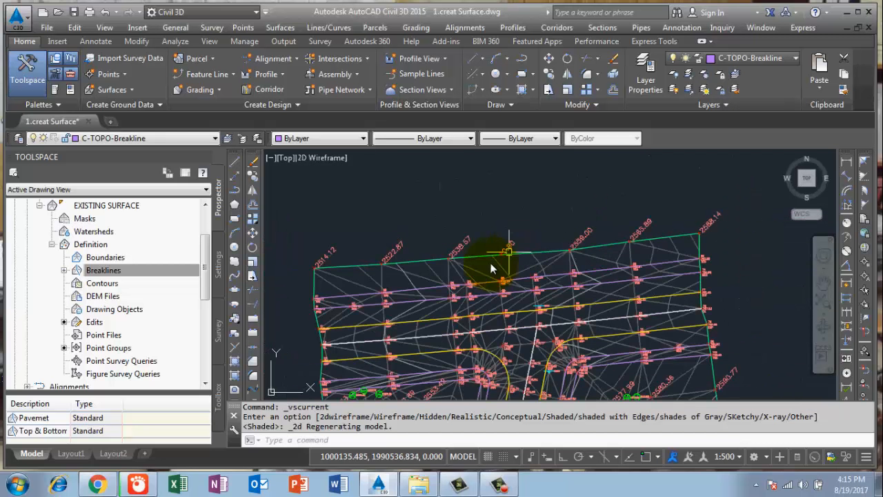
scroll(514, 228, up, 2)
scroll(482, 234, up, 3)
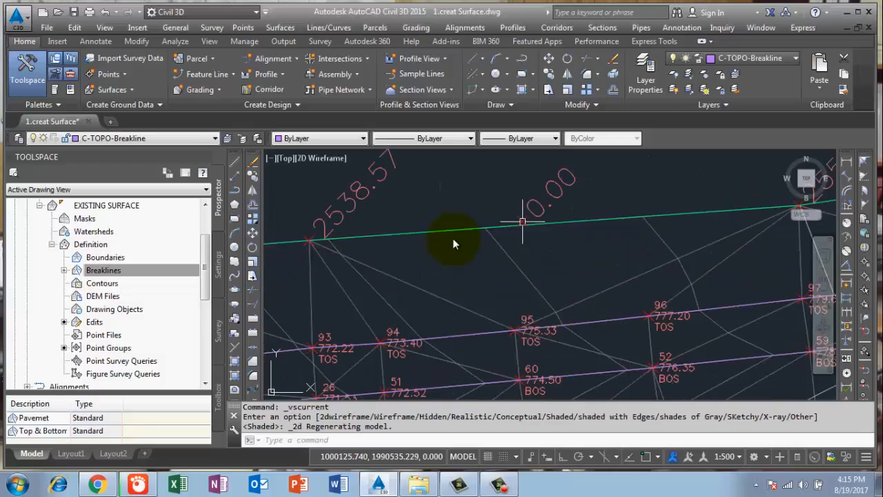
scroll(496, 274, down, 3)
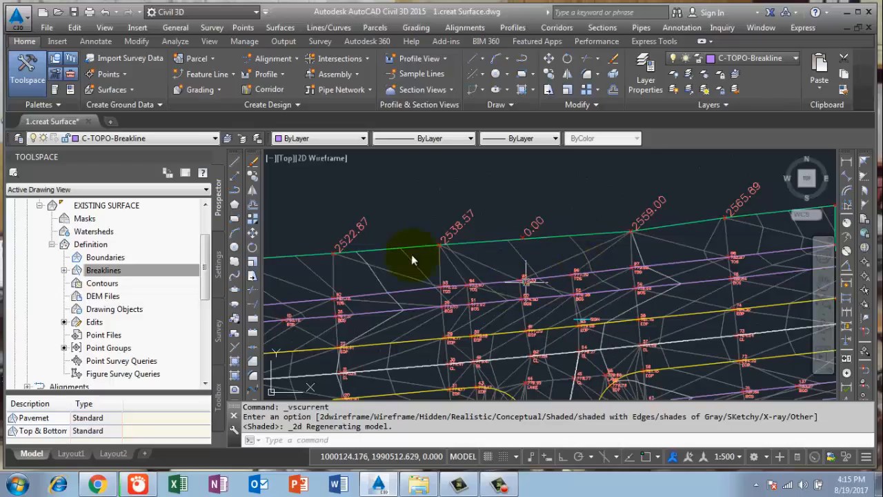
scroll(513, 256, down, 5)
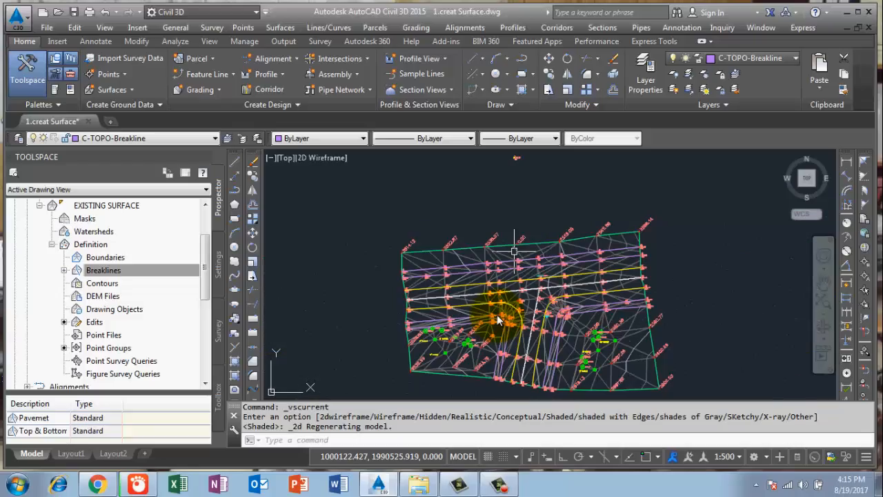
Examine the corrected triangulation along the north edge, the main road and the intersection curves, ending at the surface's south side
middle_drag(495, 340, 466, 319)
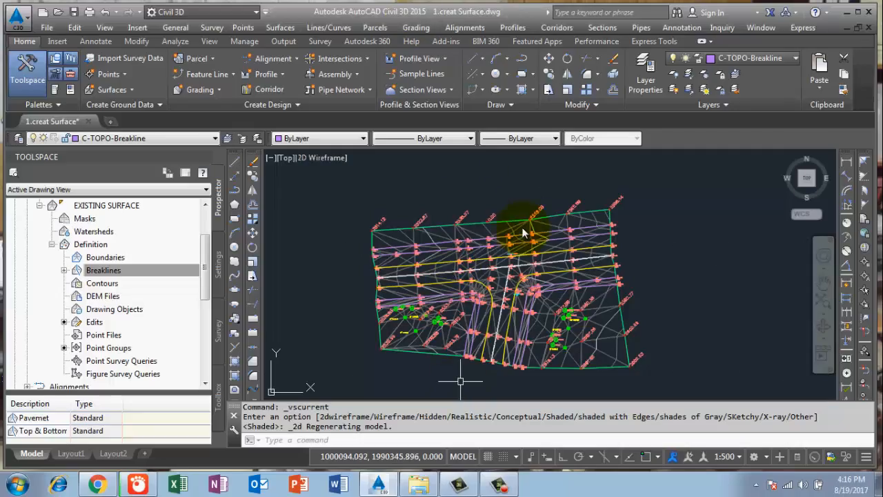
scroll(531, 229, up, 2)
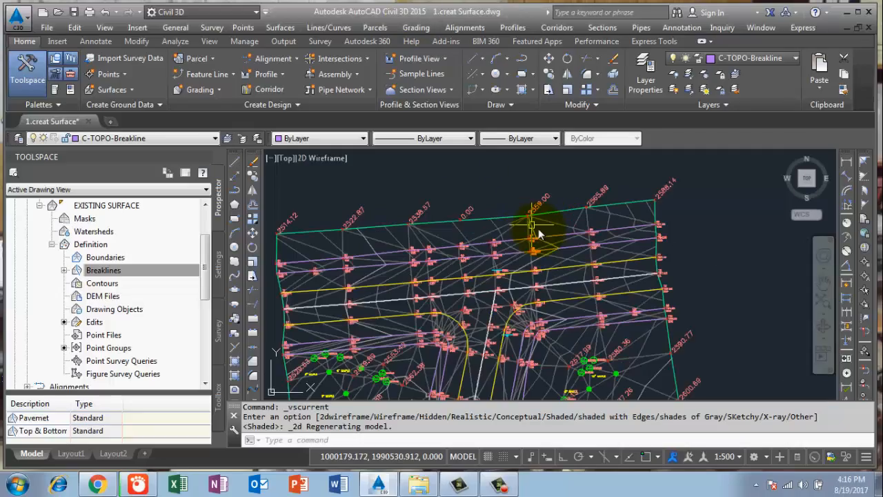
scroll(531, 224, down, 1)
scroll(490, 214, up, 1)
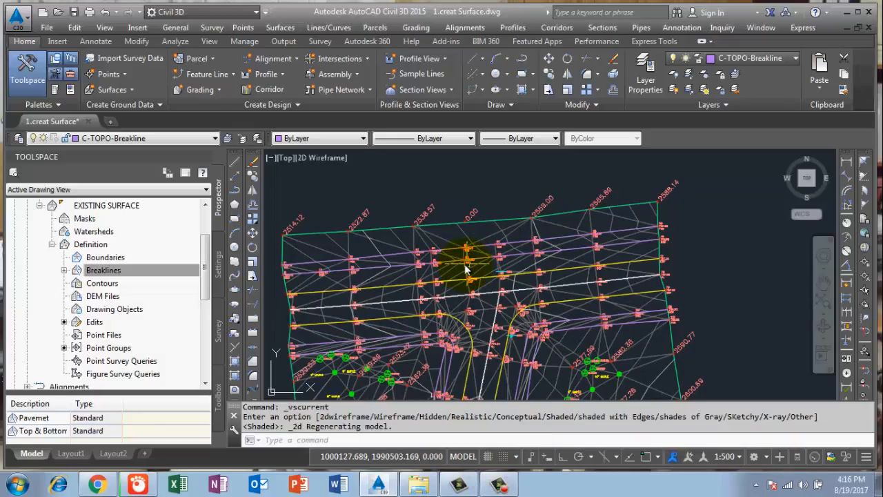
mouse_move(463, 271)
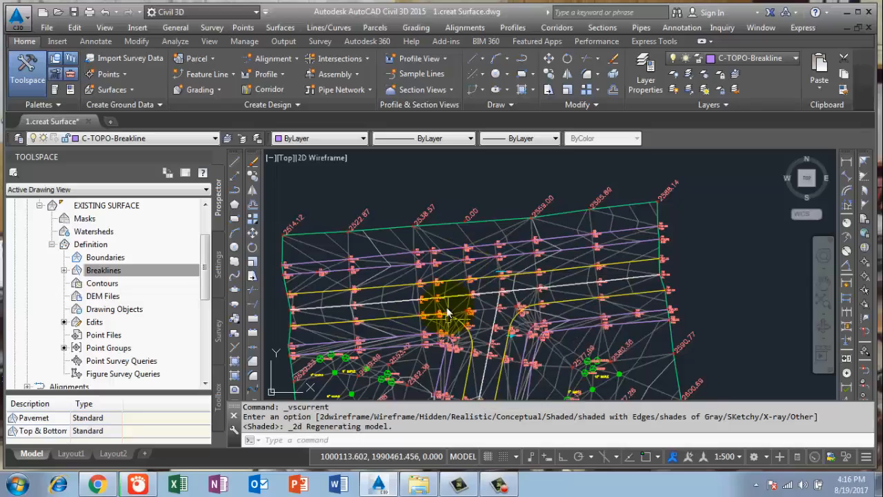
middle_drag(446, 308, 462, 267)
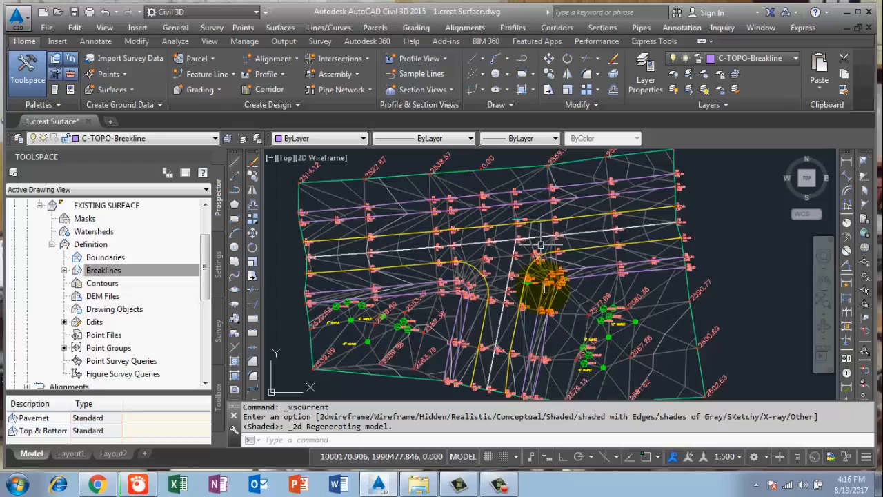
middle_drag(545, 283, 548, 307)
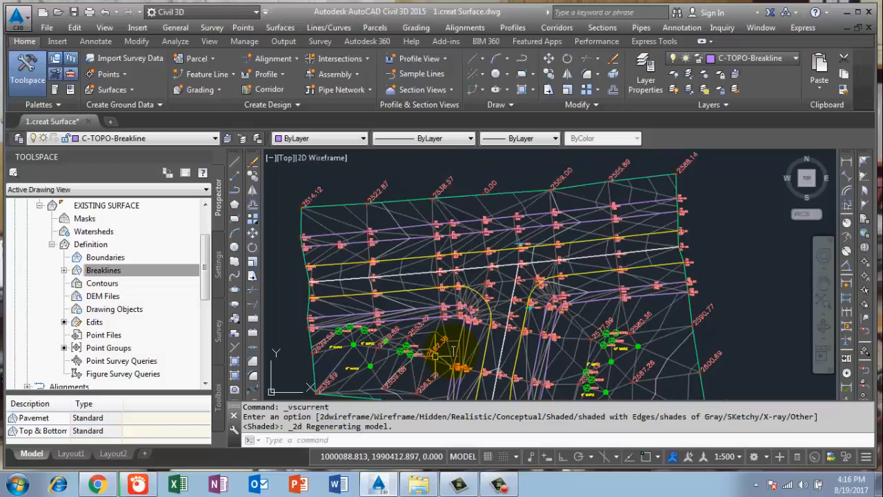
middle_drag(453, 347, 445, 329)
middle_drag(388, 332, 363, 284)
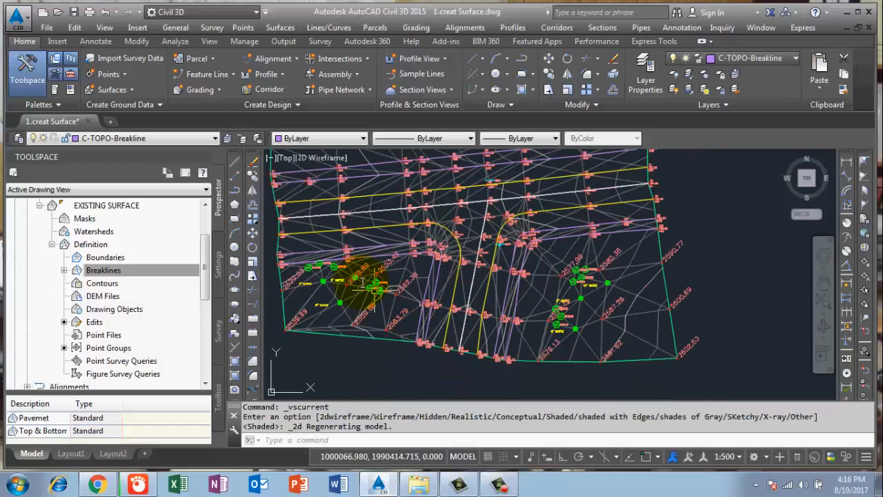
Inspect the triangles around the shrubs near the 2553.42 point and along the northern TOS and BOS breaklines
scroll(362, 285, up, 5)
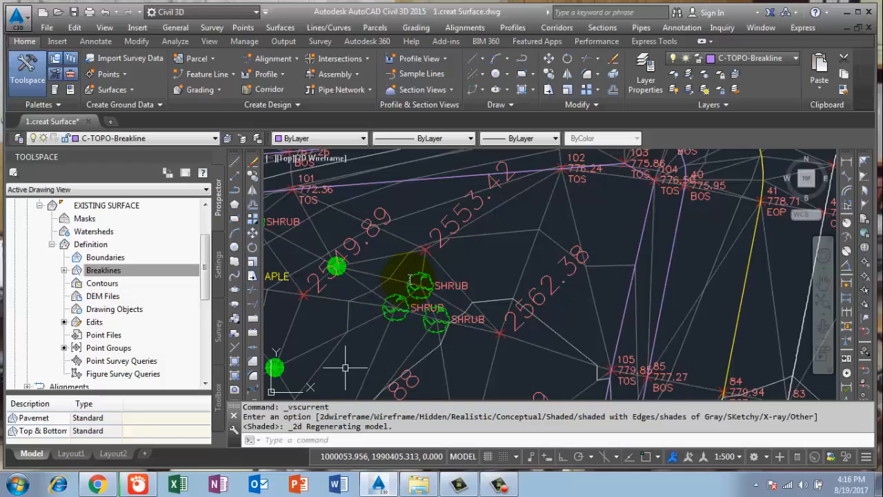
scroll(366, 295, down, 3)
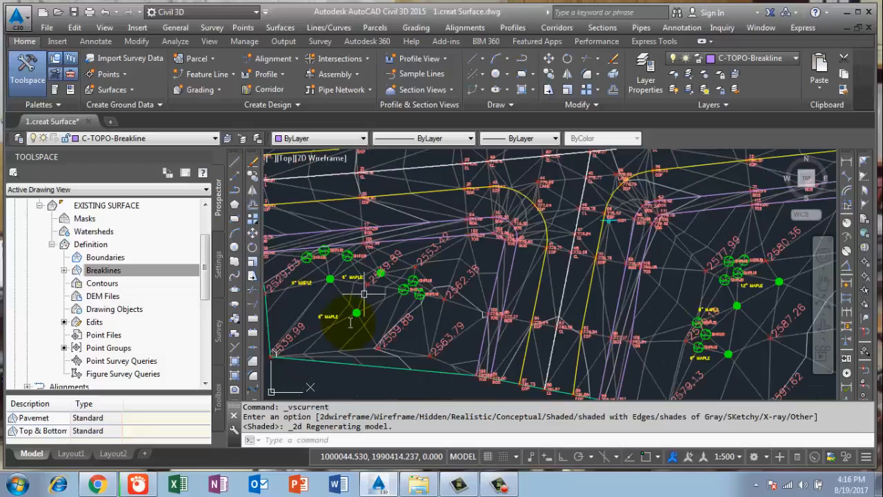
scroll(355, 233, down, 2)
scroll(355, 234, up, 5)
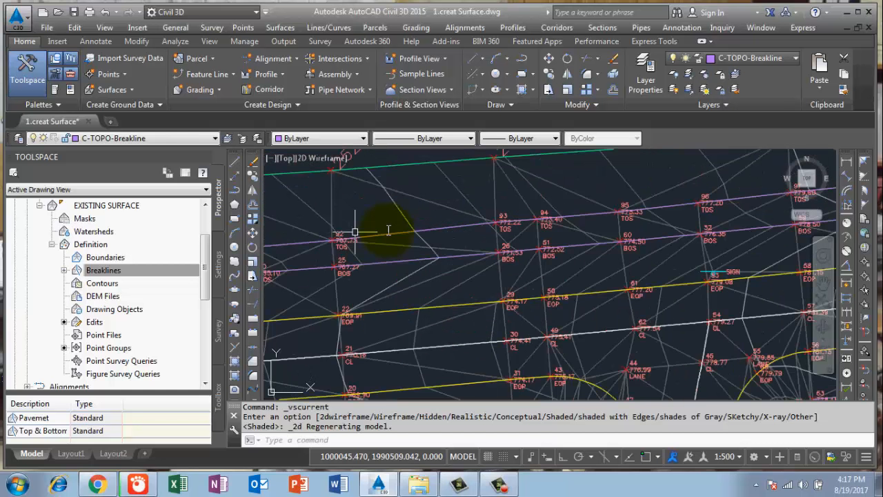
scroll(387, 229, down, 3)
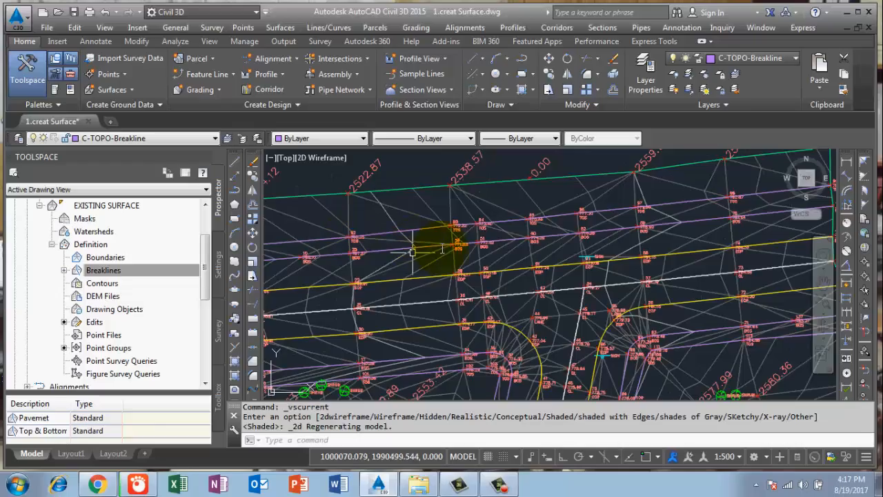
scroll(414, 253, down, 2)
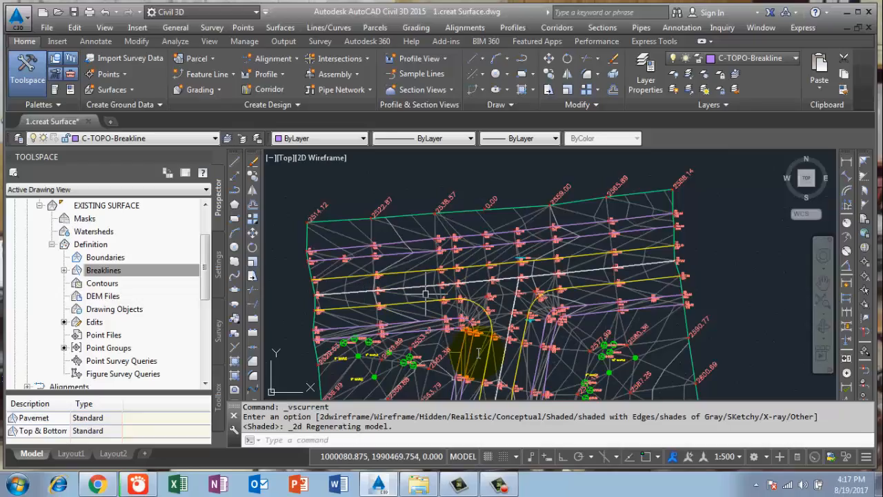
middle_drag(477, 352, 452, 308)
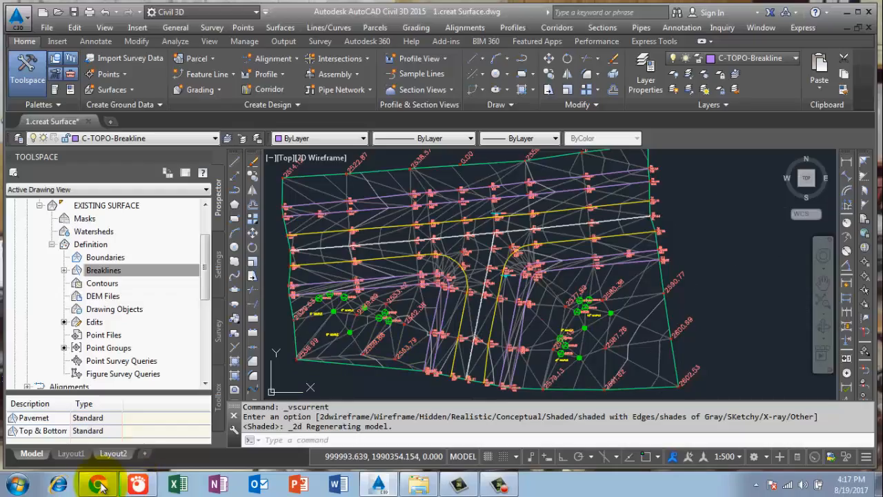
Switch to the YouTube channel in Chrome, show its Videos page and browse the uploaded tutorials
mouse_move(99, 484)
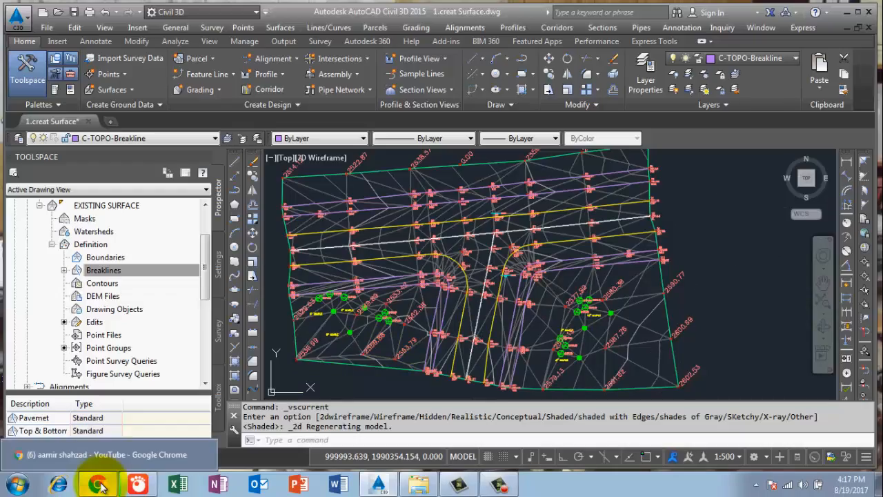
click(99, 485)
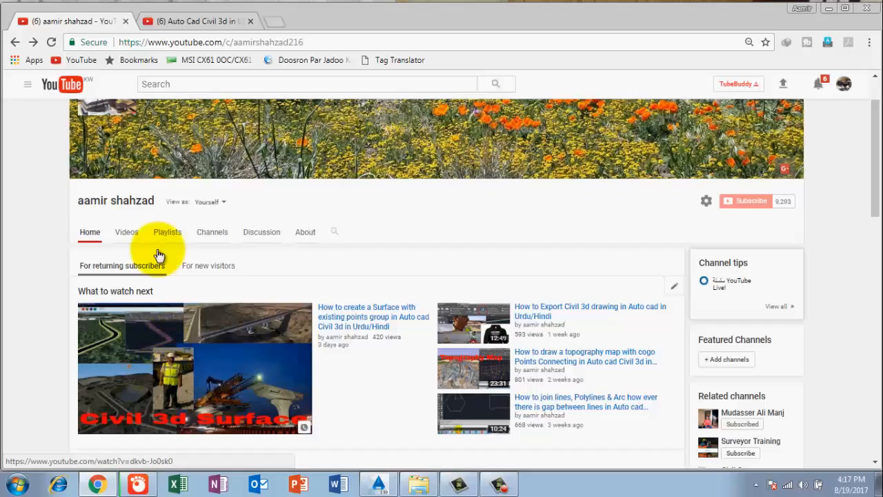
click(134, 240)
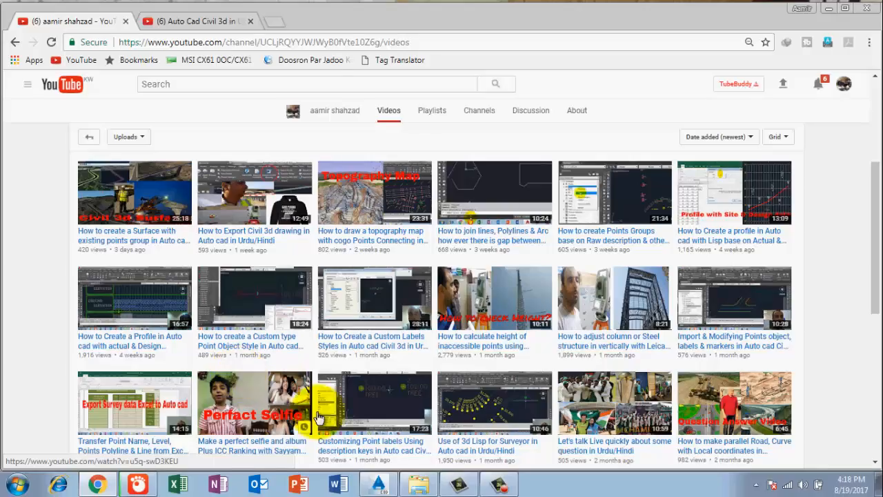
scroll(372, 389, down, 2)
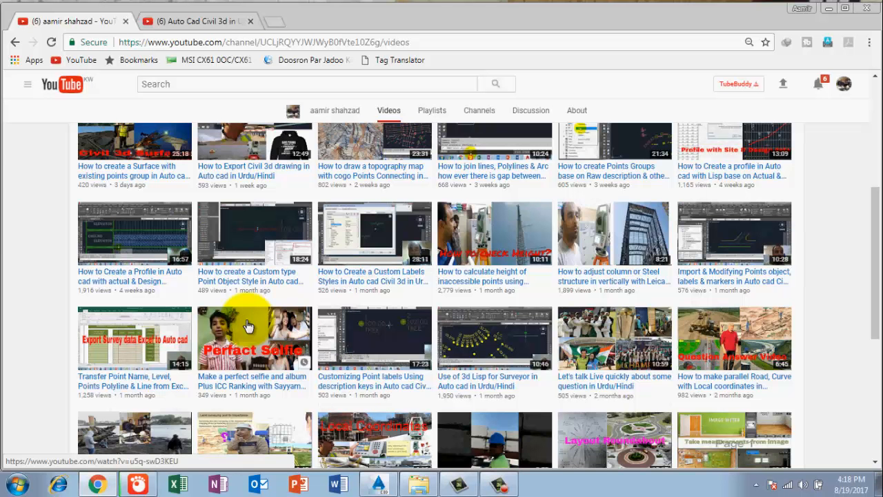
scroll(248, 325, up, 2)
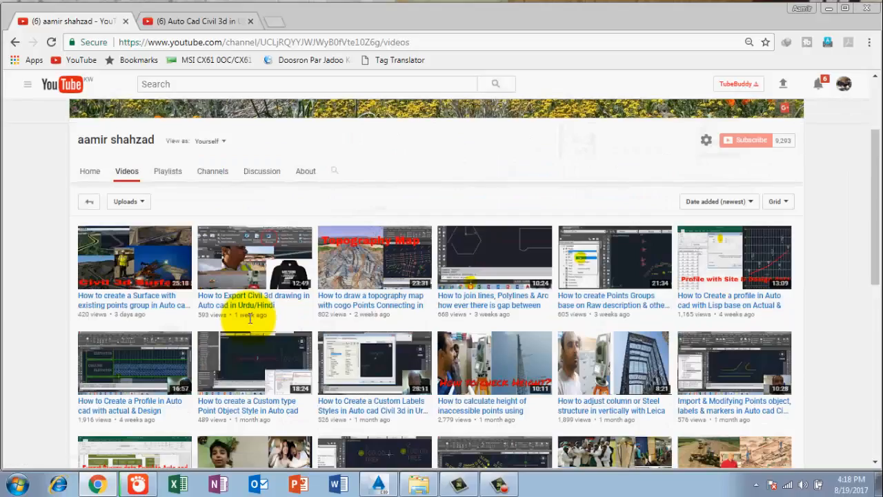